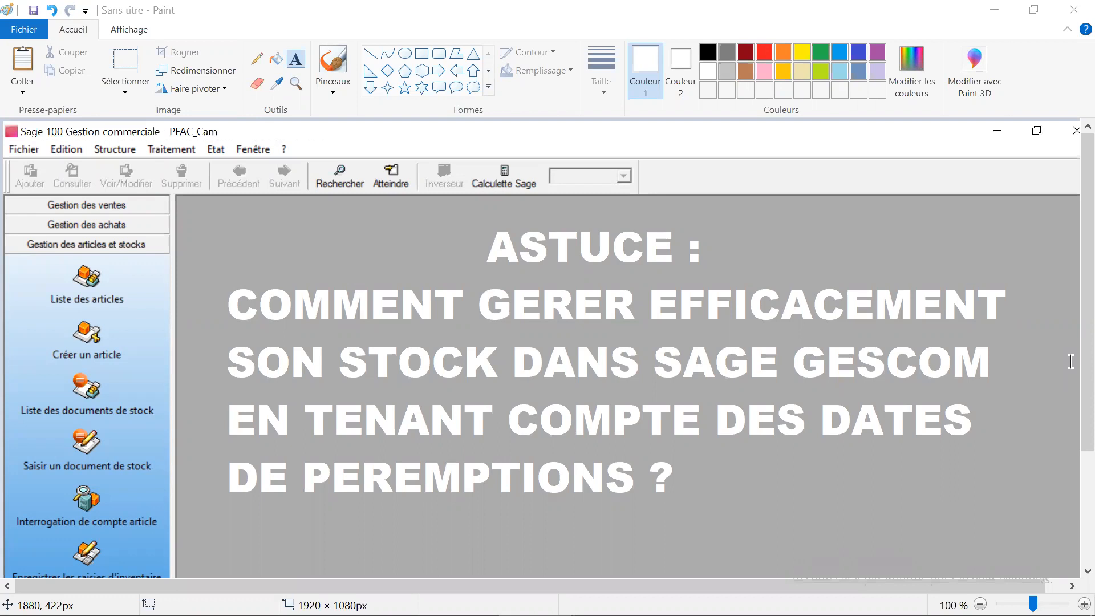
- Switch to Sage 100 Gestion commerciale and open the list of articles
{"action": "left_click", "coordinate": [131, 29]}
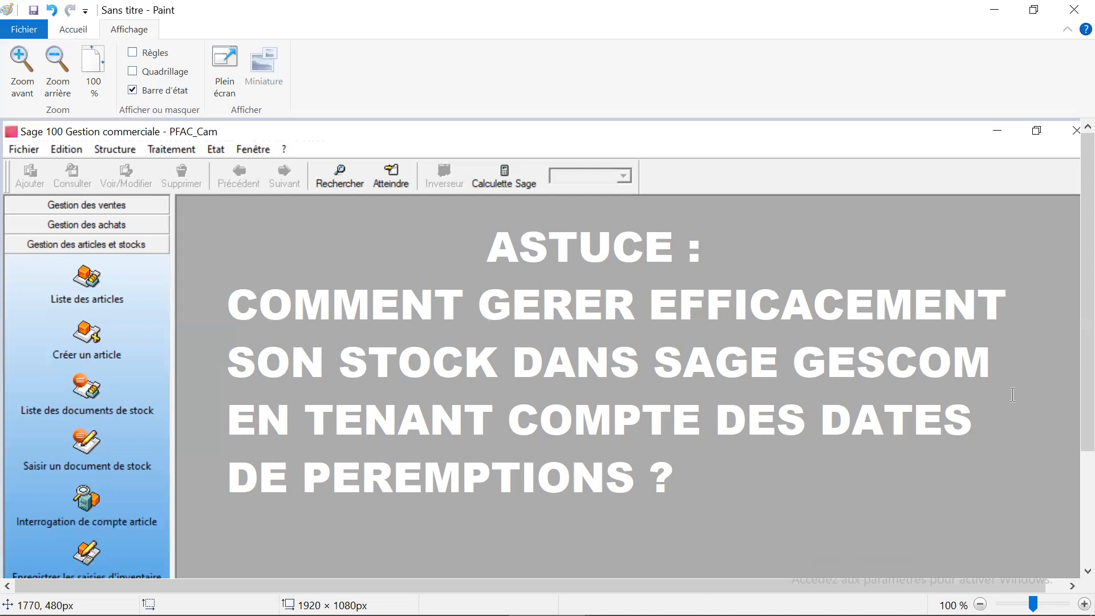
{"action": "left_click", "coordinate": [794, 599]}
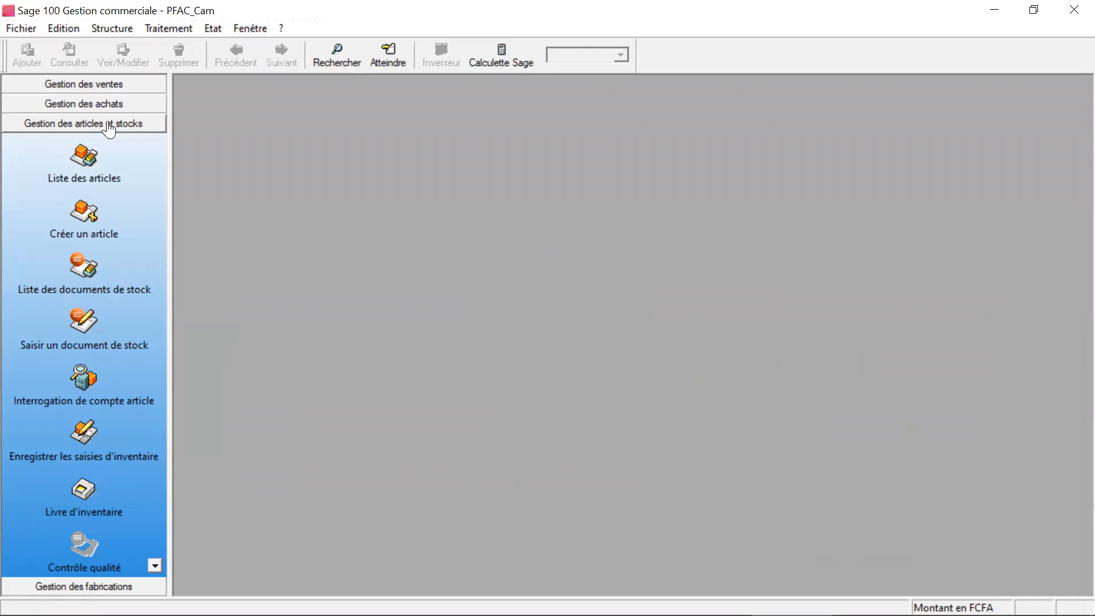
{"action": "left_click", "coordinate": [113, 28]}
{"action": "left_click", "coordinate": [154, 68]}
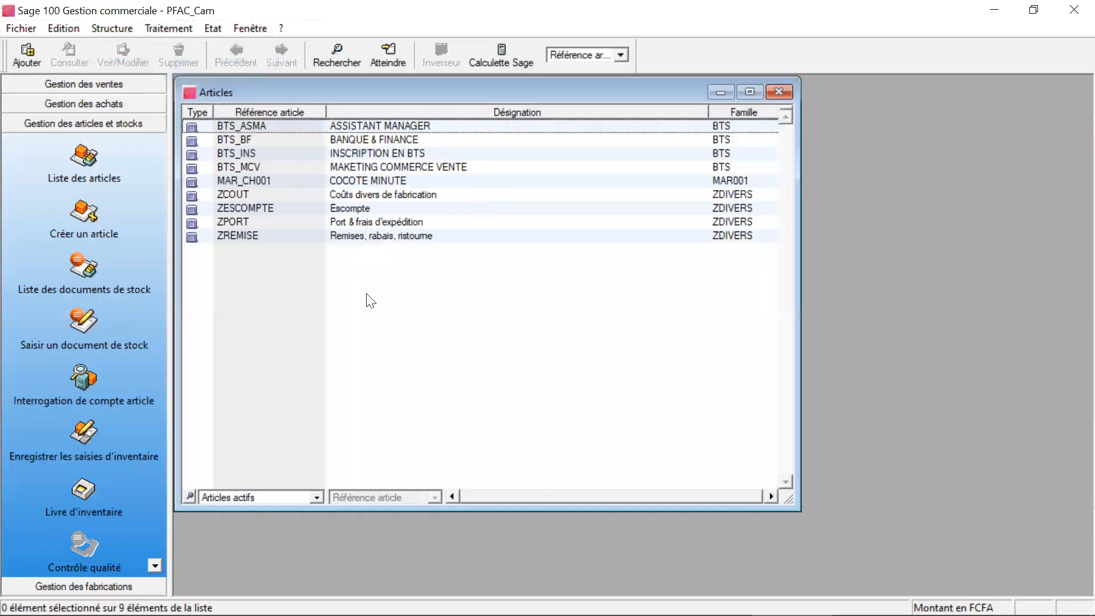
- Create a new article with reference SAR_T001, designation SARDINES NON PIMENTEES and family CONSERVES
{"action": "right_click", "coordinate": [301, 269]}
{"action": "left_click", "coordinate": [370, 395]}
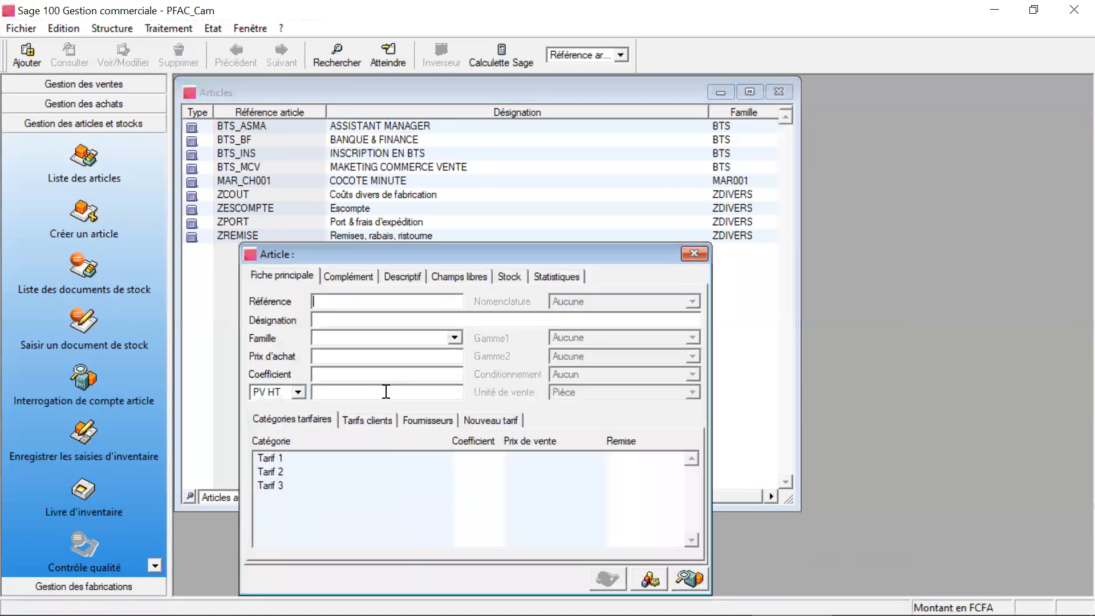
{"action": "type", "text": "SAR_T001"}
{"action": "key", "text": "Tab"}
{"action": "type", "text": "SARDINES NON PIMENTES"}
{"action": "key", "text": "BackSpace"}
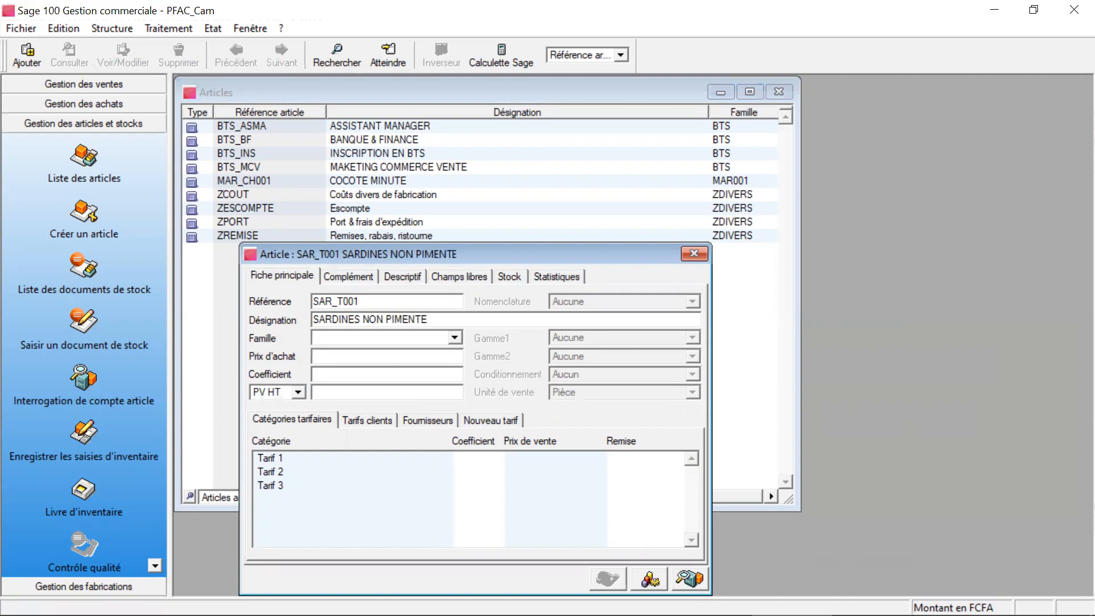
{"action": "type", "text": "S"}
{"action": "left_click", "coordinate": [424, 320]}
{"action": "type", "text": "E"}
{"action": "left_click", "coordinate": [454, 338]}
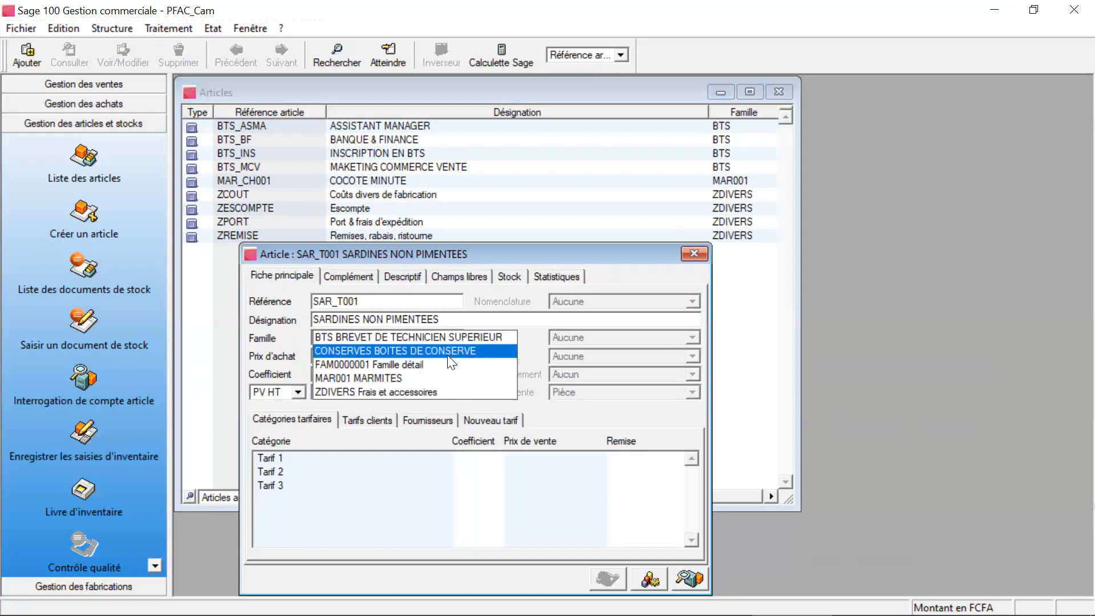
{"action": "left_click", "coordinate": [448, 354]}
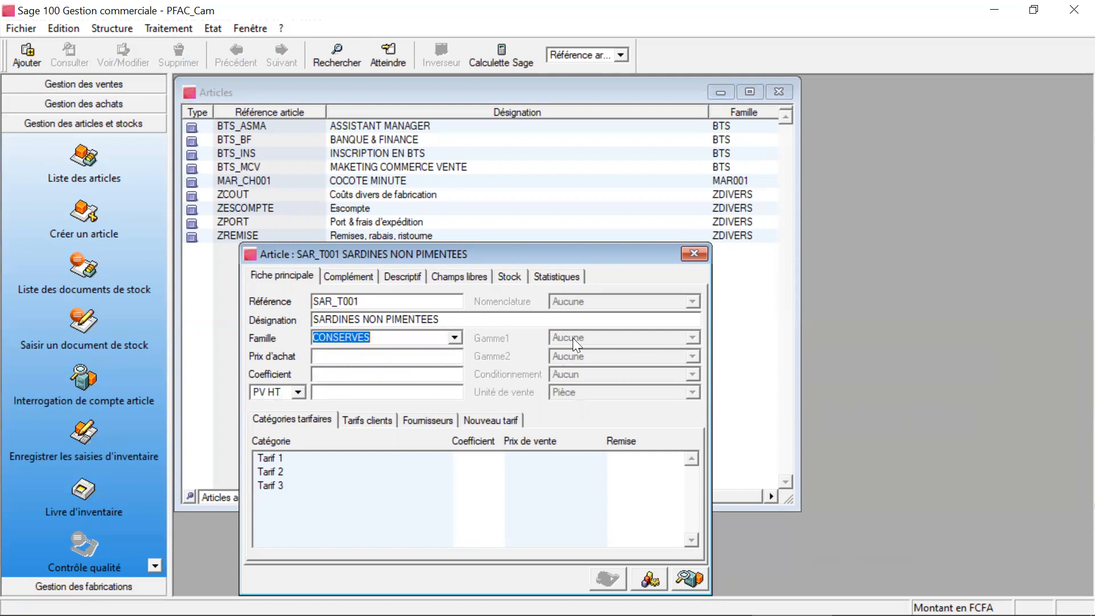
- Set the sardine article's stock tracking to "Par lot" and close its record
{"action": "left_click", "coordinate": [511, 277]}
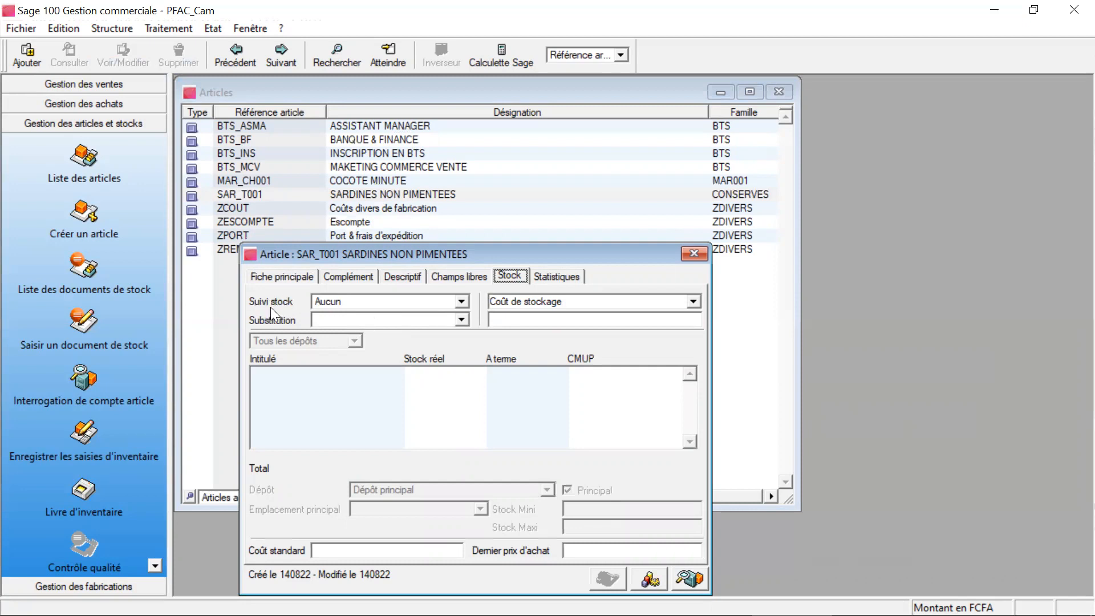
{"action": "left_click", "coordinate": [462, 304]}
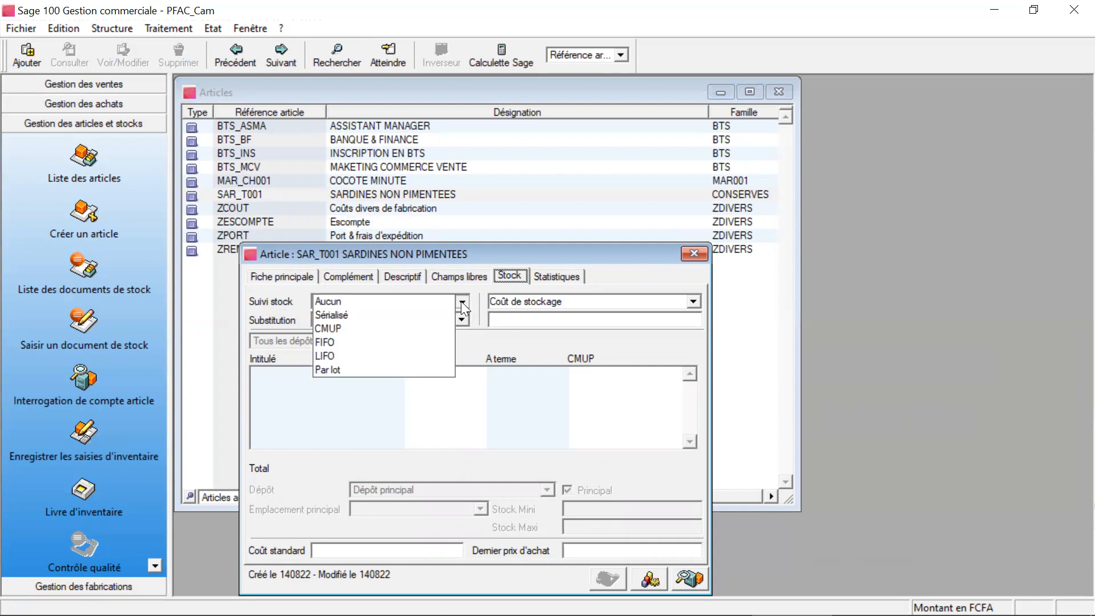
{"action": "left_click", "coordinate": [397, 369]}
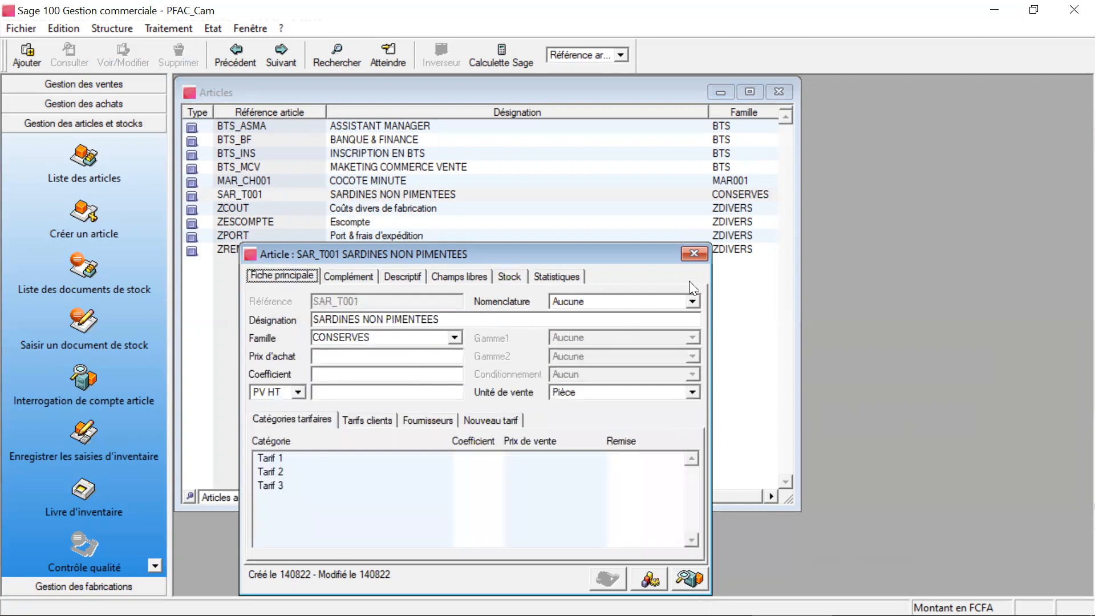
{"action": "left_click", "coordinate": [694, 253]}
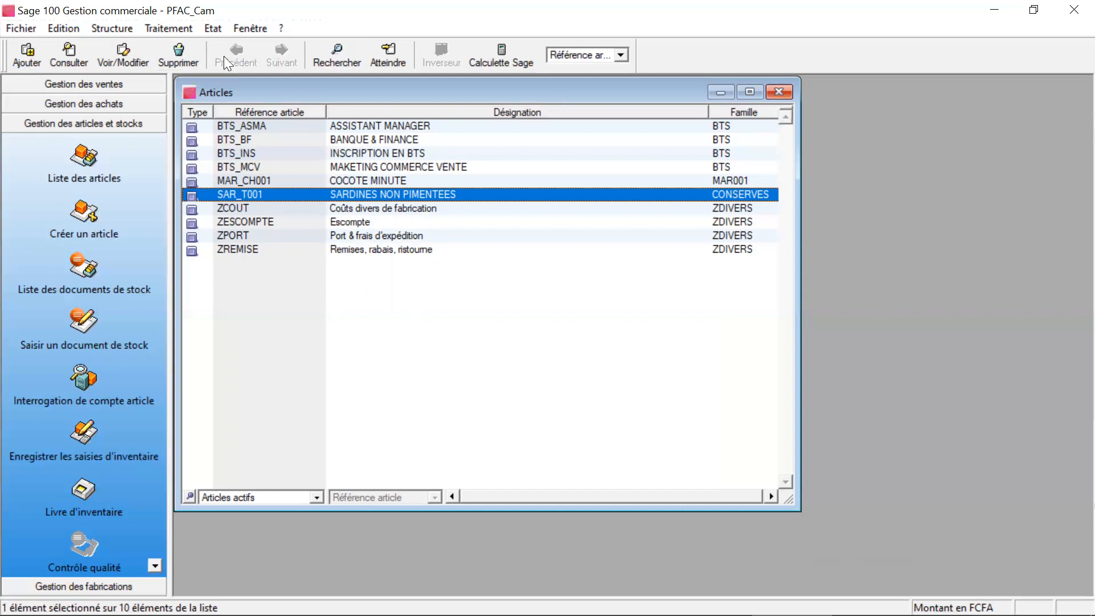
- Create a stock entry movement (Mouvement d'entrée) document with the reference CON0001
{"action": "left_click", "coordinate": [180, 30]}
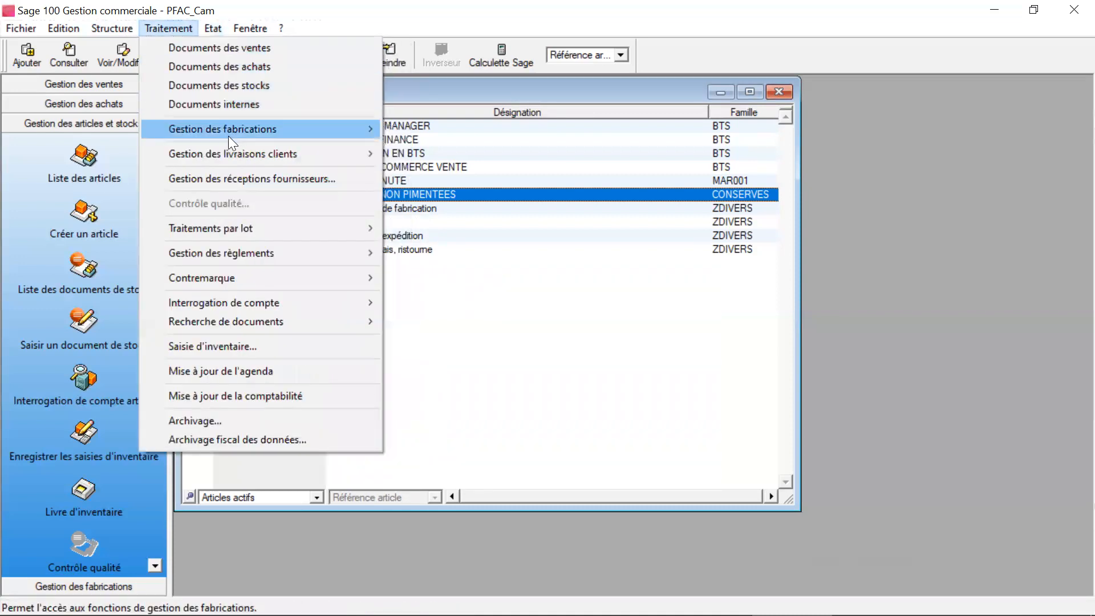
{"action": "left_click", "coordinate": [246, 85]}
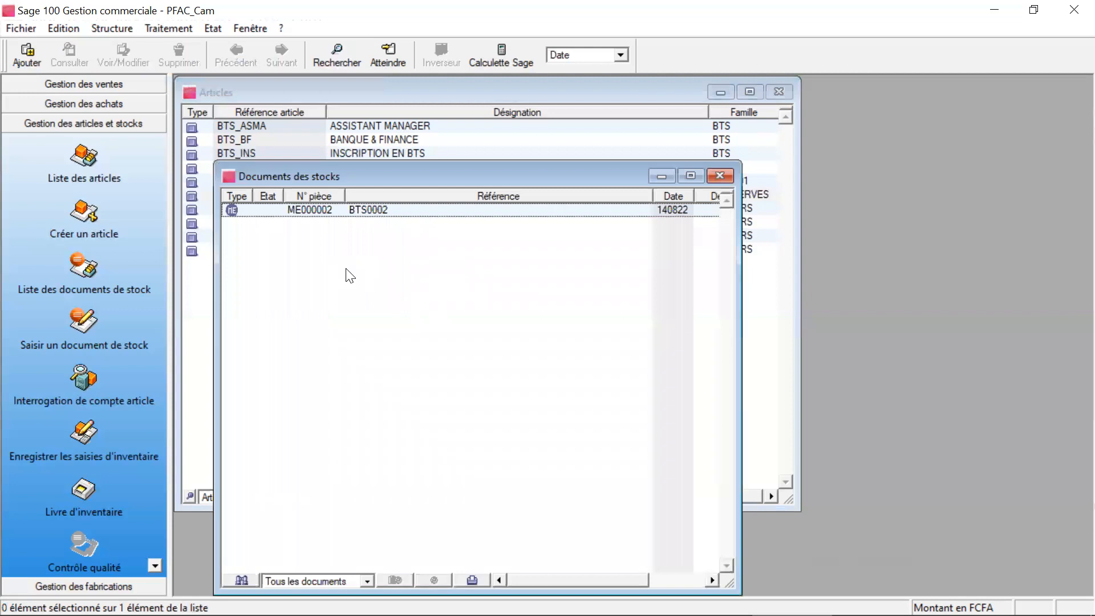
{"action": "right_click", "coordinate": [346, 270]}
{"action": "left_click", "coordinate": [428, 392]}
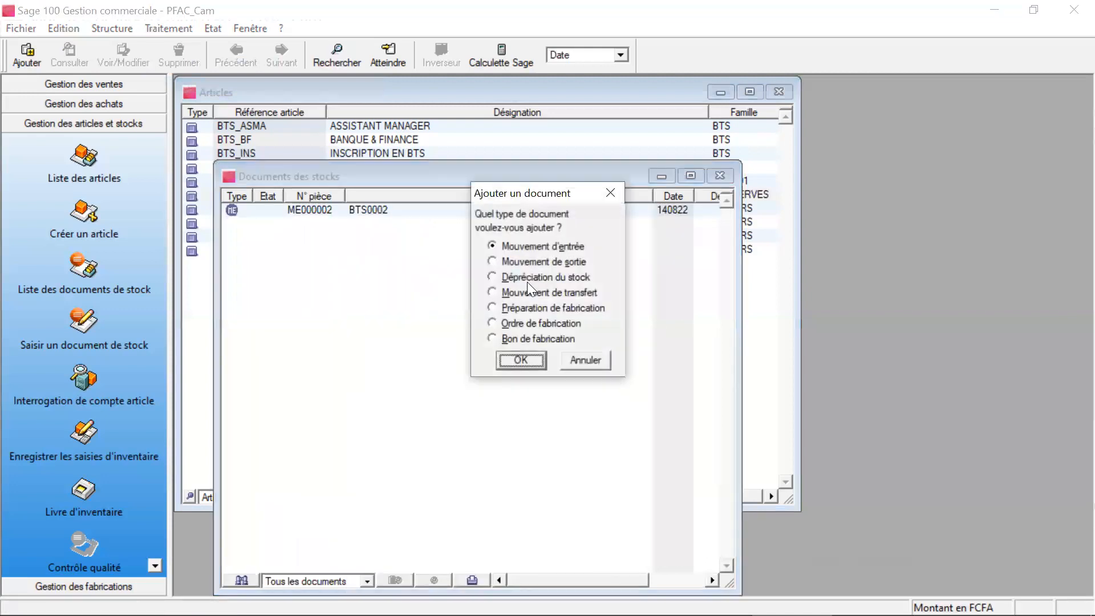
{"action": "left_click", "coordinate": [512, 360]}
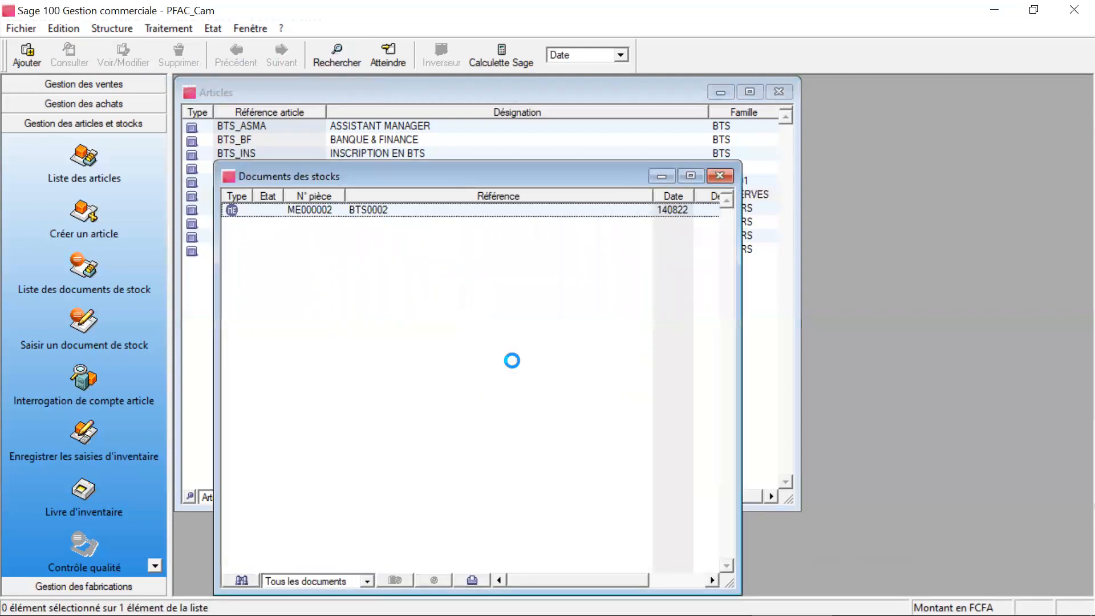
{"action": "left_click", "coordinate": [412, 188]}
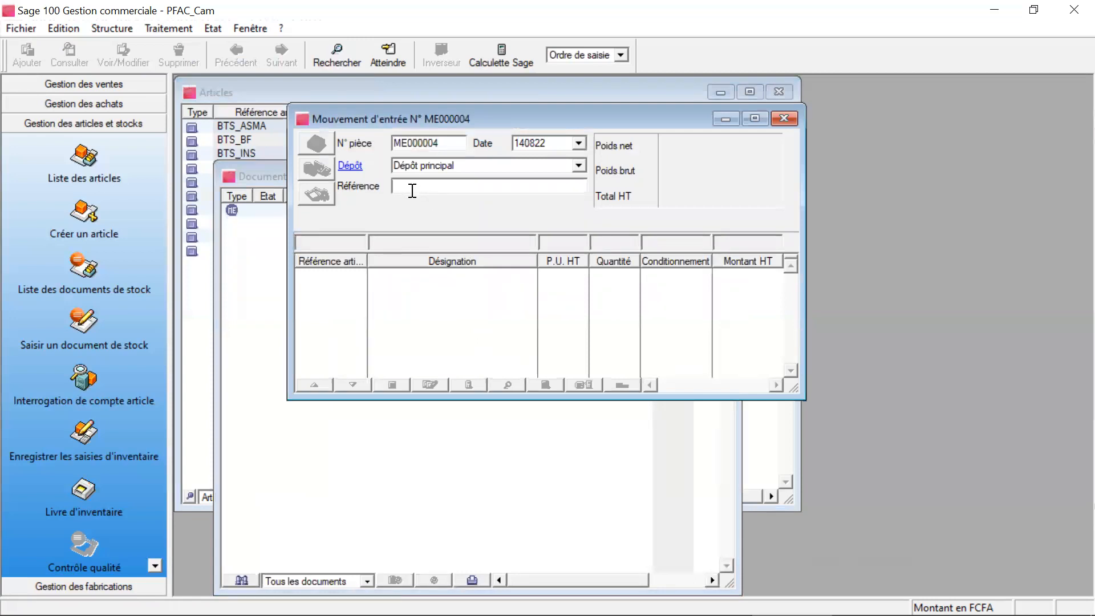
{"action": "type", "text": "CON0001"}
{"action": "key", "text": "Return"}
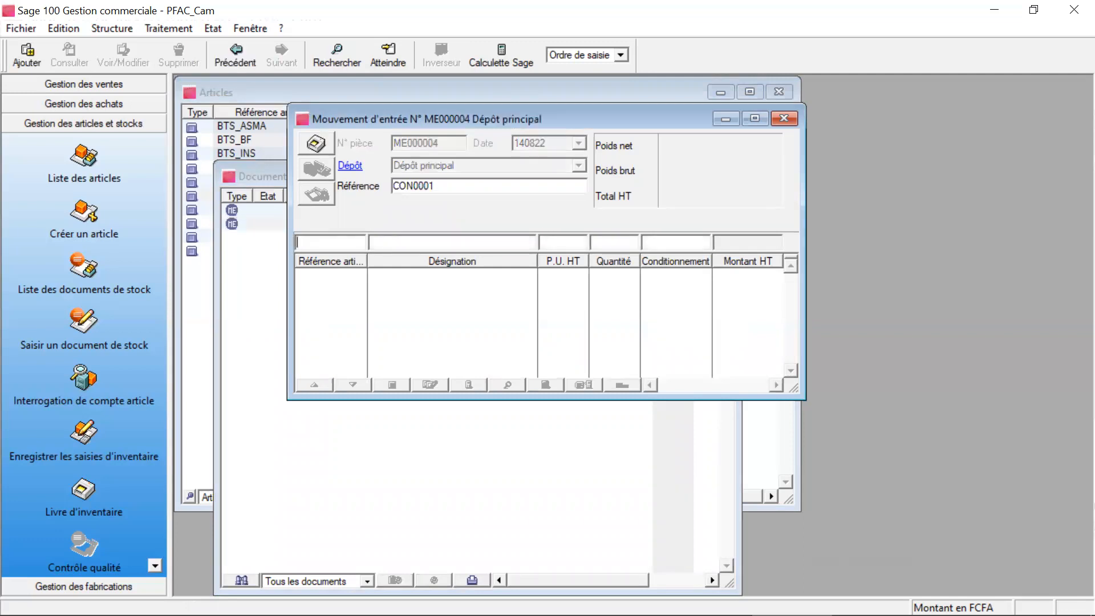
- Enter a line for article SAR_T001 in the entry movement with unit price 500 and quantity 100
{"action": "left_click", "coordinate": [372, 243]}
{"action": "type", "text": "SAR"}
{"action": "key", "text": "Return"}
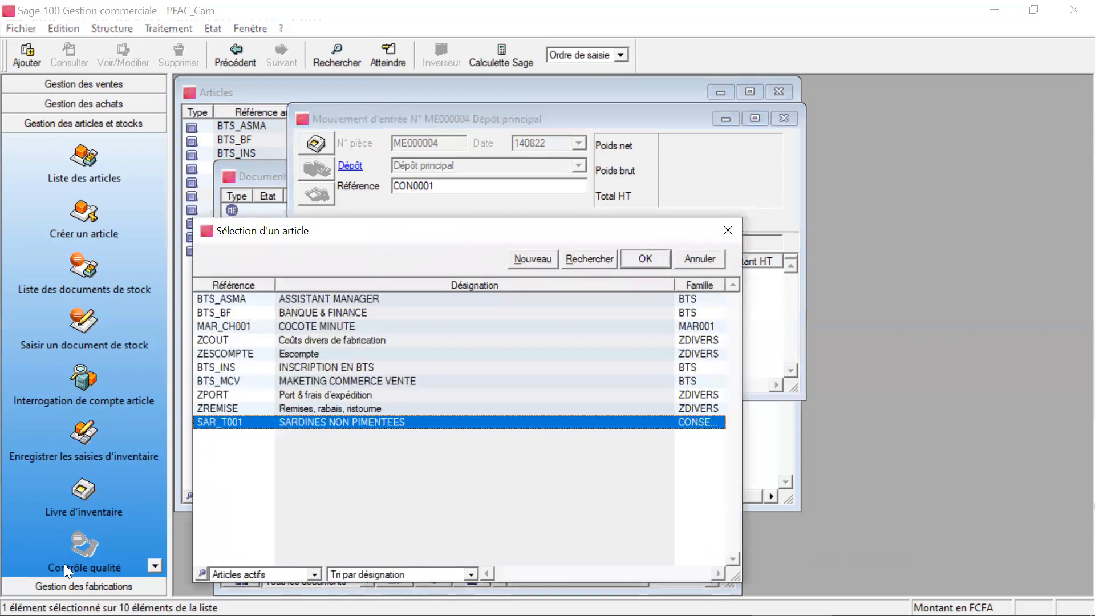
{"action": "double_click", "coordinate": [307, 423]}
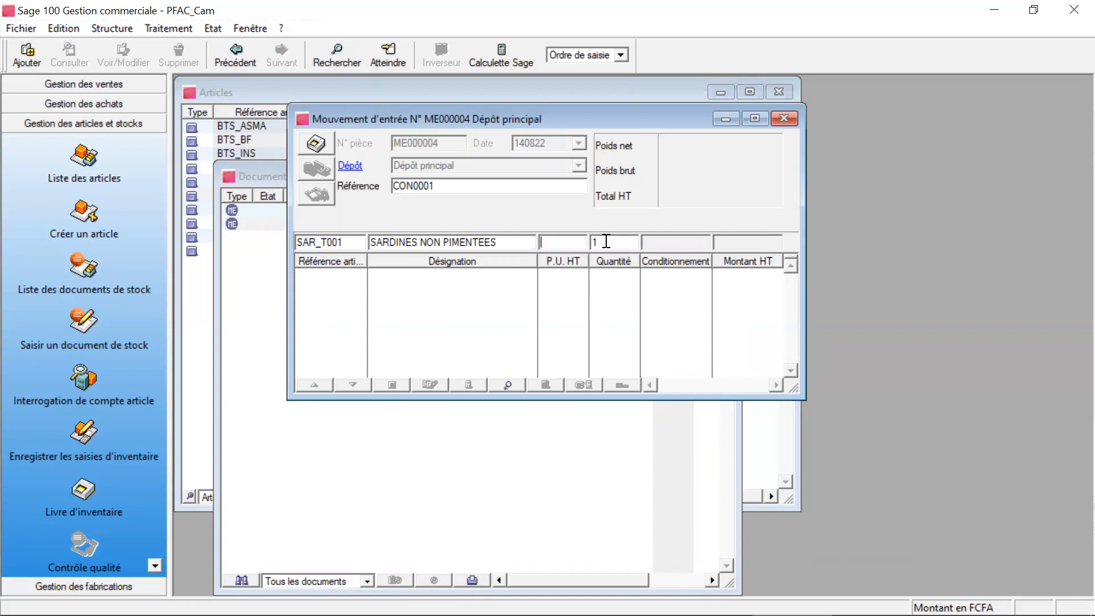
{"action": "type", "text": "500"}
{"action": "key", "text": "Tab"}
{"action": "type", "text": "100"}
{"action": "key", "text": "Return"}
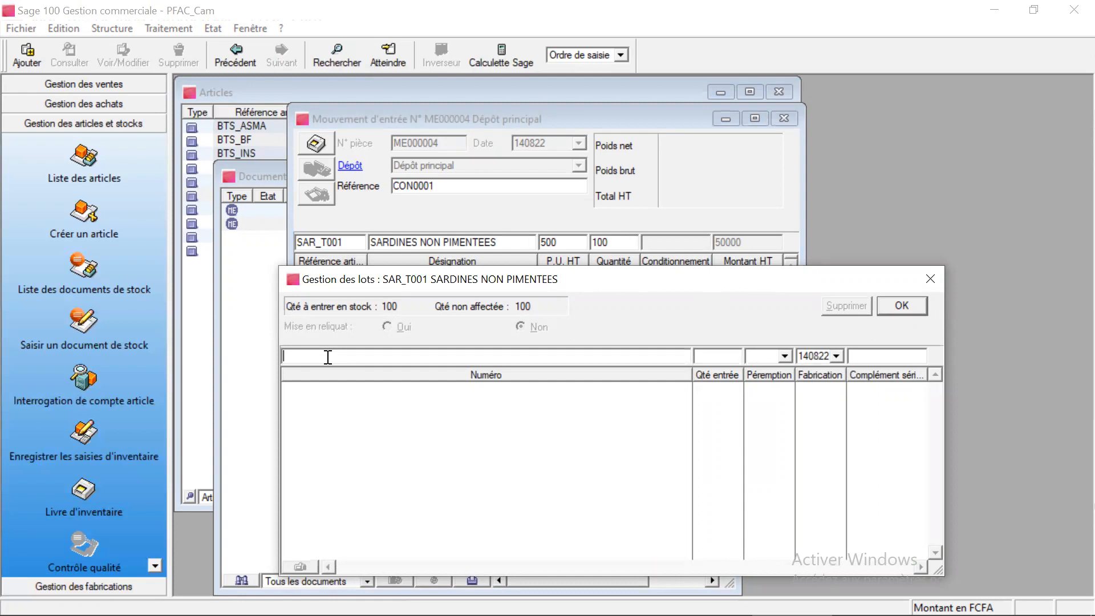
- Assign the 100 units to lot SARDINE_T001_LO1 with expiry date 25/08/2022 and validate the lot allocation
{"action": "type", "text": "SARDINE_T001_LO1"}
{"action": "left_click_drag", "start_coordinate": [382, 355], "coordinate": [110, 358]}
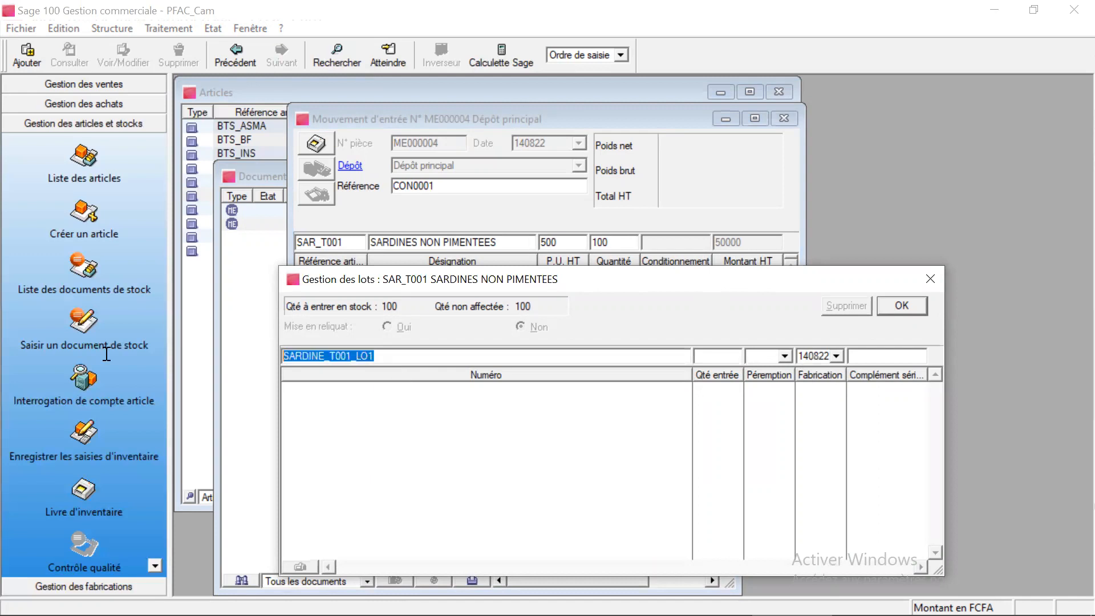
{"action": "left_click", "coordinate": [708, 357]}
{"action": "type", "text": "100"}
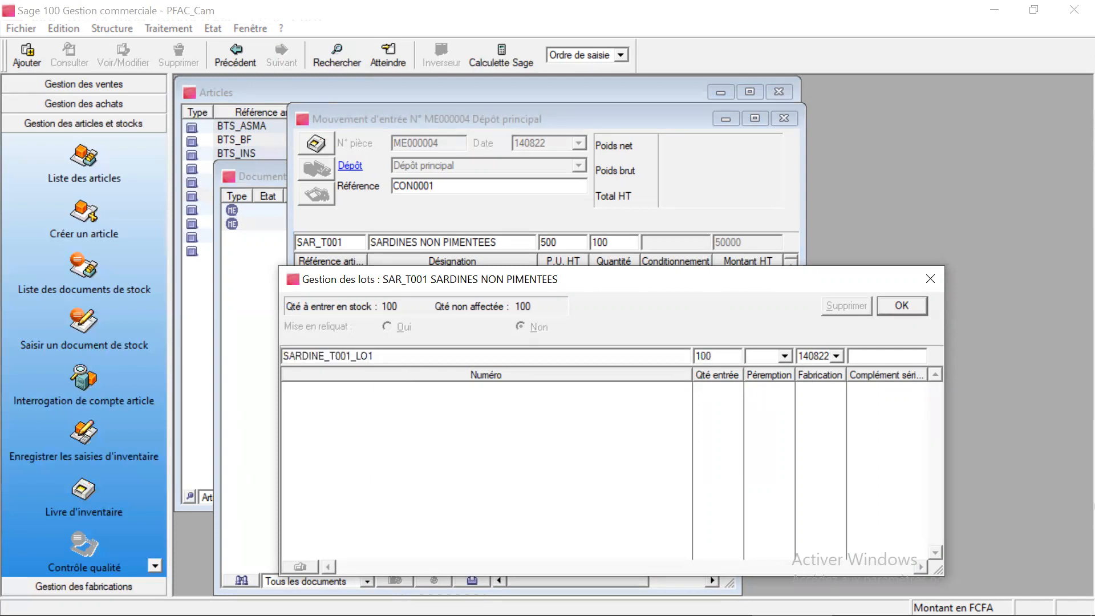
{"action": "left_click", "coordinate": [758, 355]}
{"action": "left_click", "coordinate": [784, 355]}
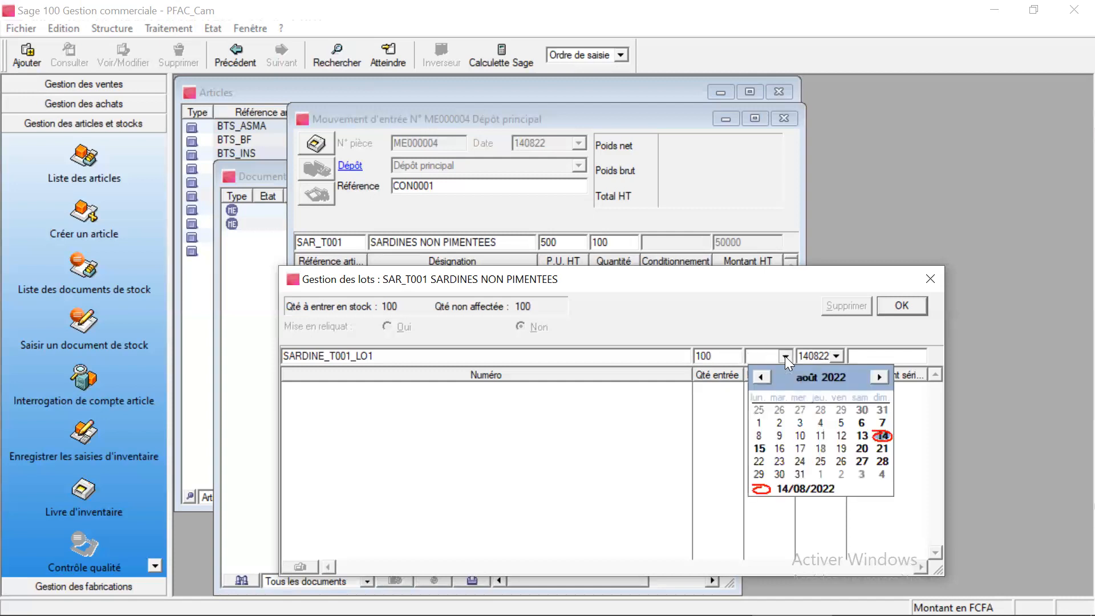
{"action": "left_click", "coordinate": [821, 461]}
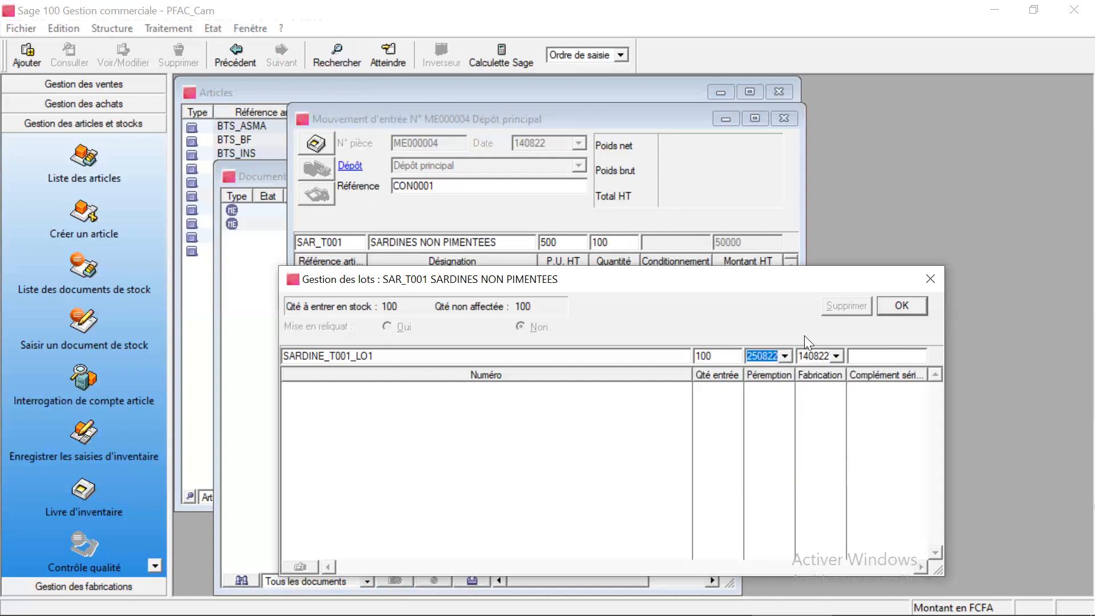
{"action": "key", "text": "Return"}
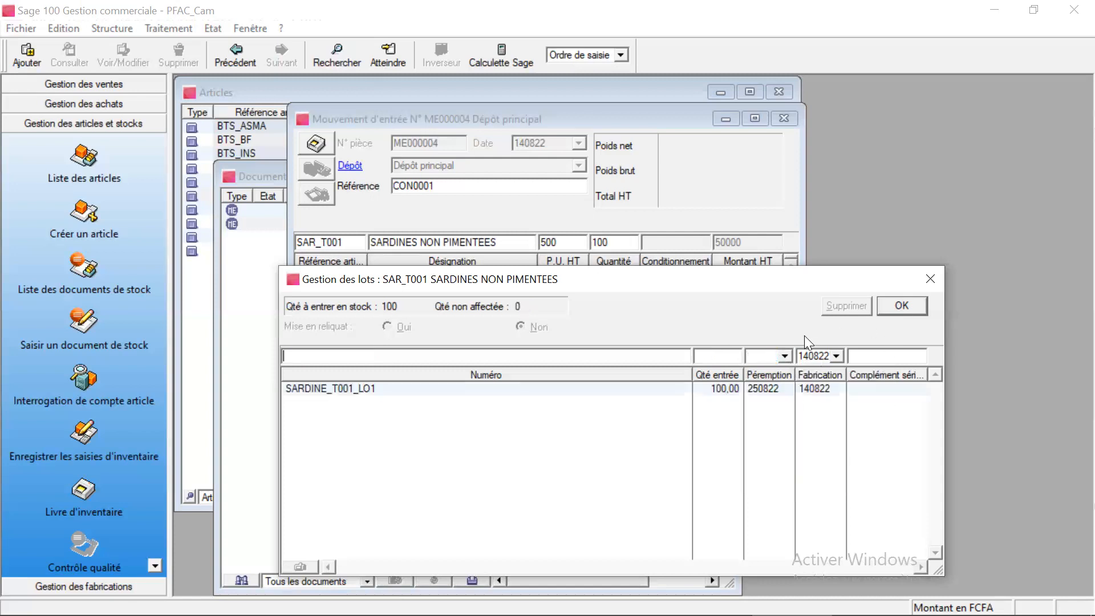
{"action": "left_click", "coordinate": [903, 306]}
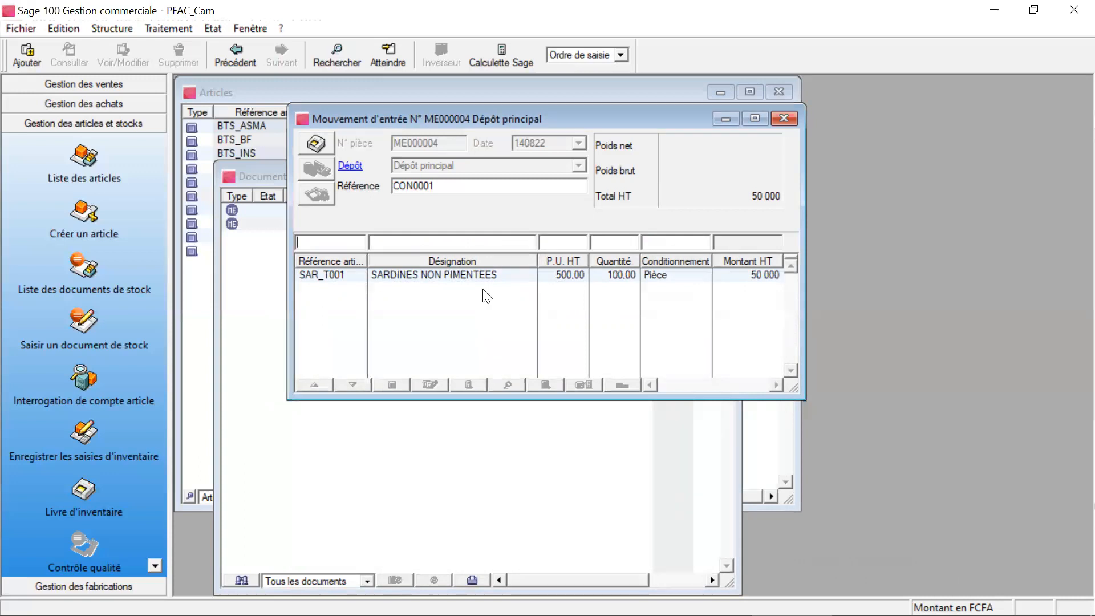
- Enter a second SAR_T001 line in the entry movement with unit price 500 and quantity 150
{"action": "left_click", "coordinate": [402, 243]}
{"action": "type", "text": "SAR"}
{"action": "key", "text": "Tab"}
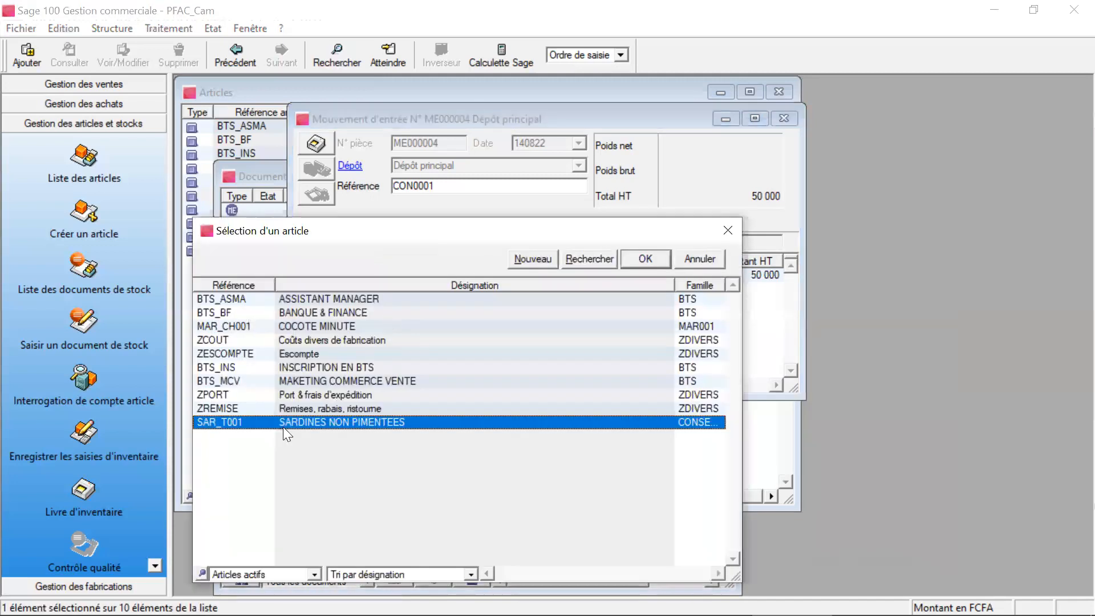
{"action": "double_click", "coordinate": [331, 422]}
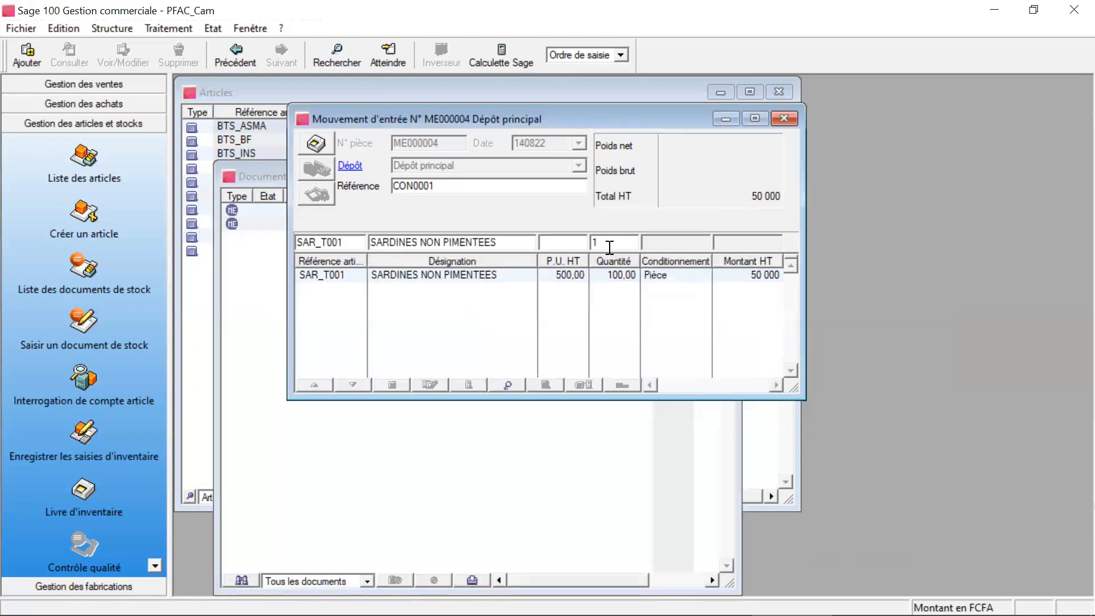
{"action": "type", "text": "500"}
{"action": "key", "text": "Tab"}
{"action": "type", "text": "50"}
{"action": "key", "text": "Return"}
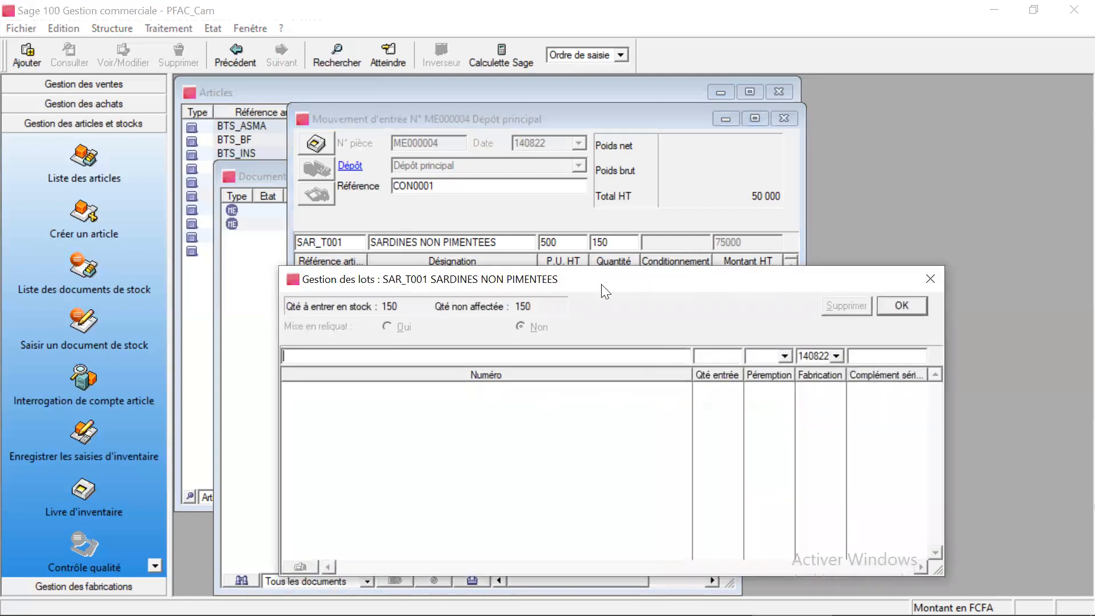
- Record lot SARD_T001_LOT2 for the second line with quantity 150 and expiry date 31/08/2022
{"action": "left_click_drag", "start_coordinate": [601, 284], "coordinate": [598, 345]}
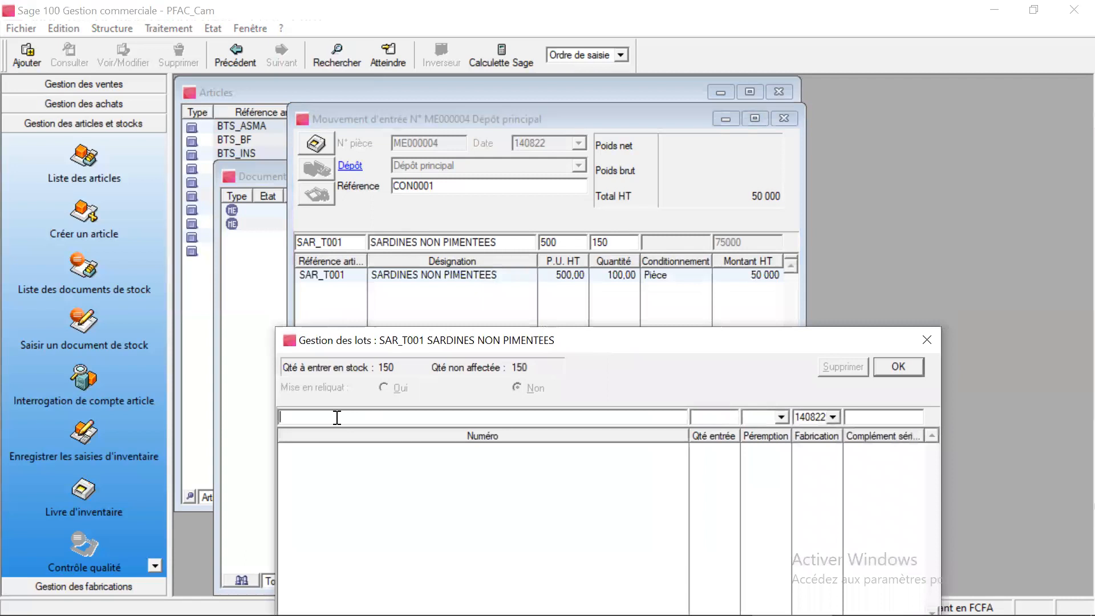
{"action": "type", "text": "SARD_"}
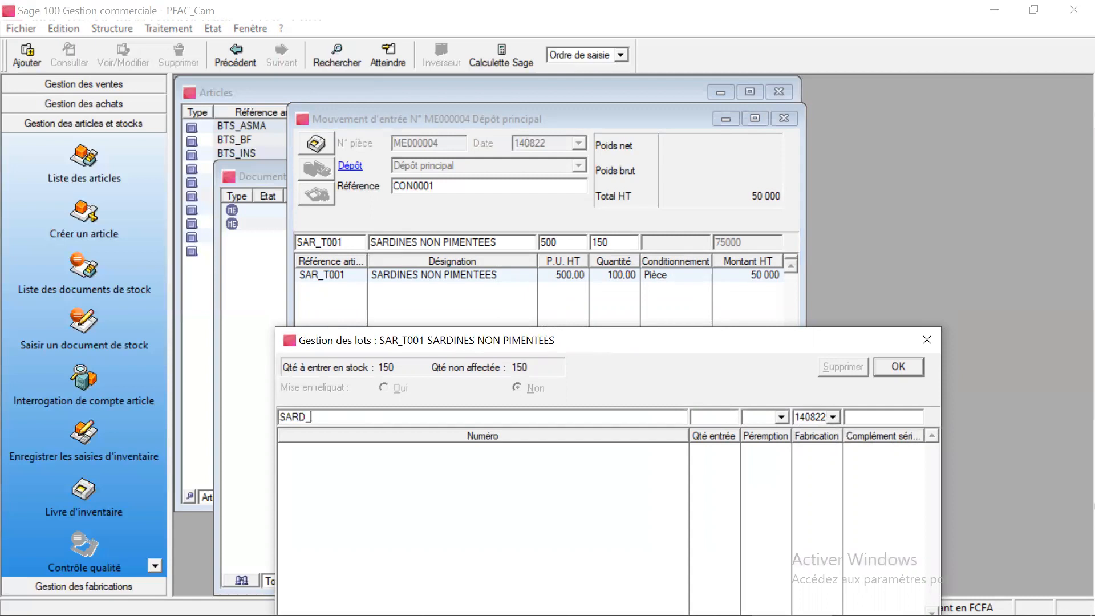
{"action": "type", "text": "T001_"}
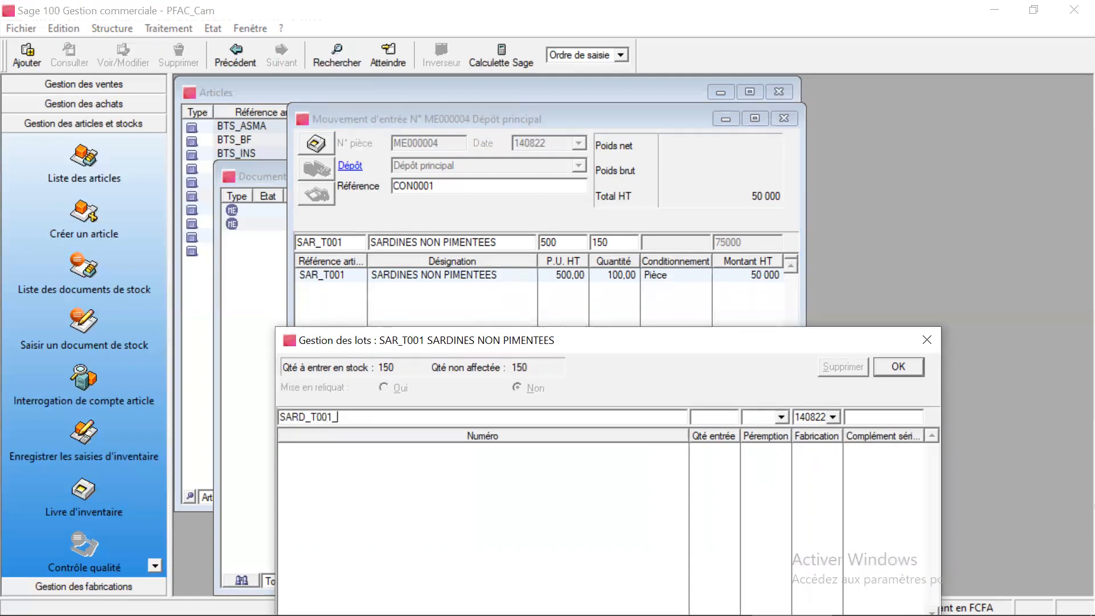
{"action": "type", "text": "LOT2"}
{"action": "key", "text": "Tab"}
{"action": "type", "text": "150"}
{"action": "key", "text": "Tab"}
{"action": "left_click", "coordinate": [783, 417]}
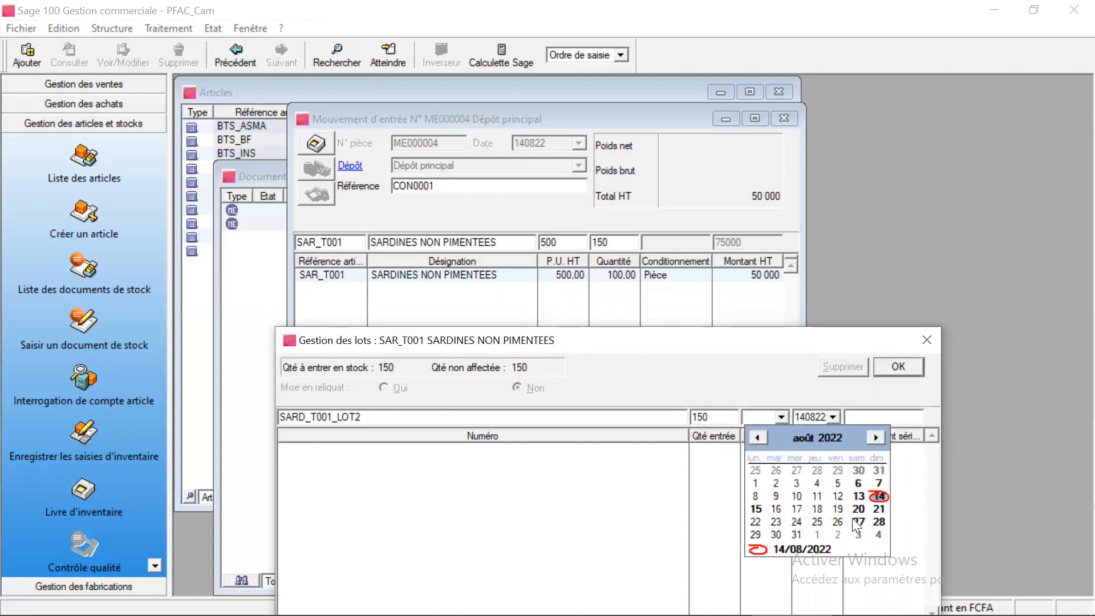
{"action": "left_click", "coordinate": [797, 534]}
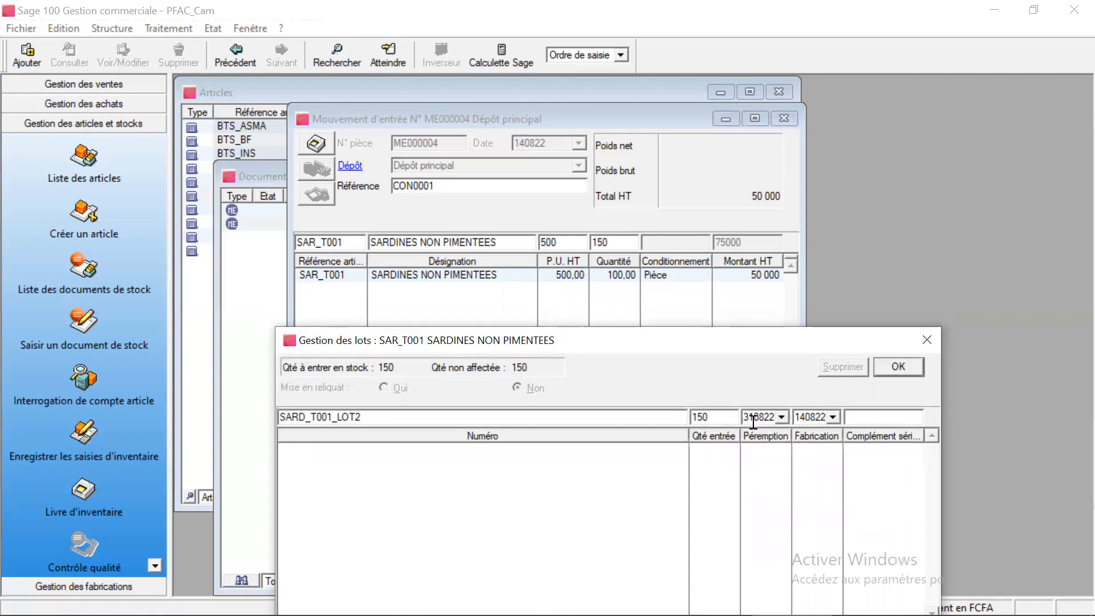
{"action": "key", "text": "Return"}
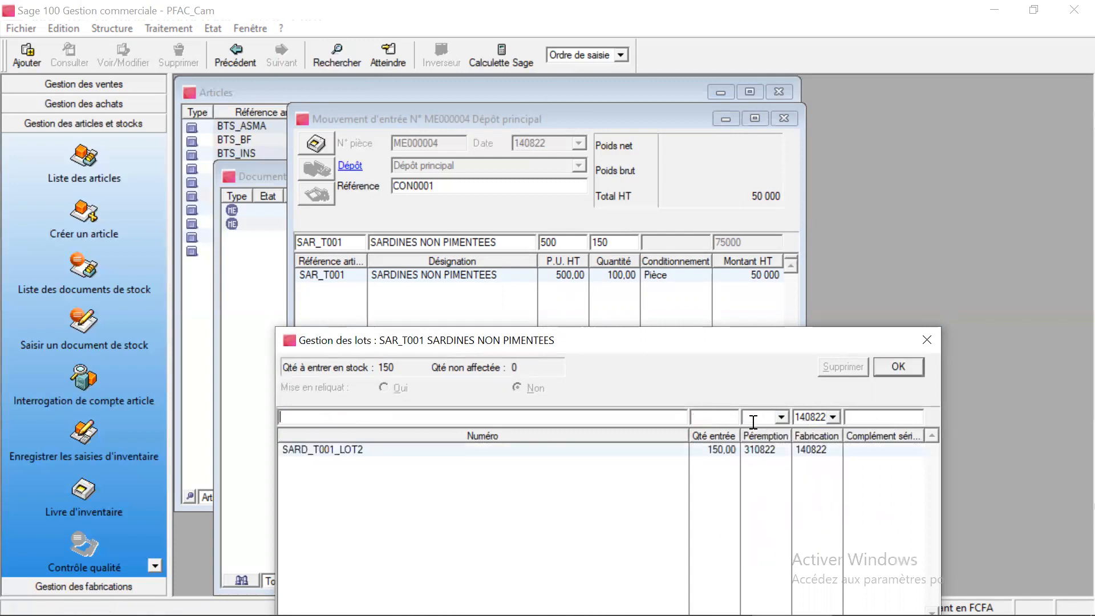
- Validate the lot allocation of the 150-unit line and close the entry movement
{"action": "left_click", "coordinate": [898, 367]}
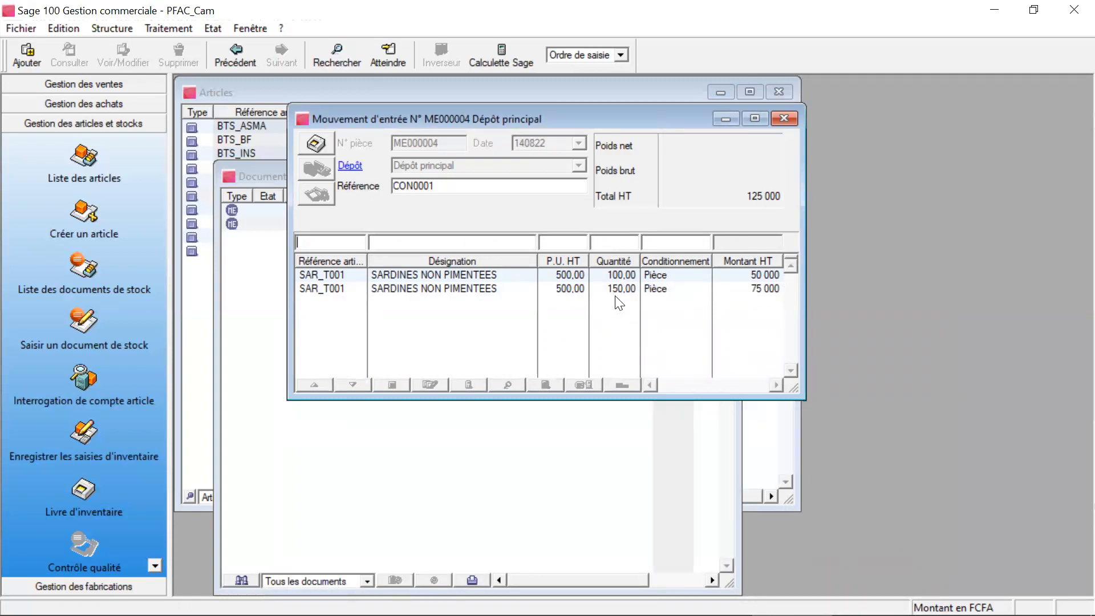
{"action": "left_click", "coordinate": [785, 118]}
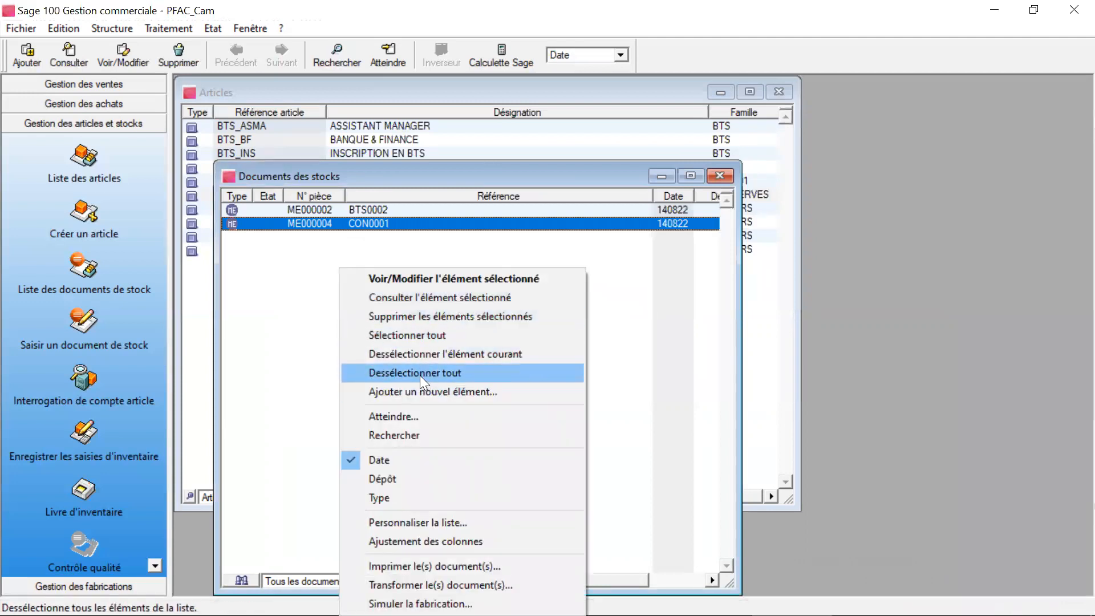
- Create a stock exit movement (Mouvement de sortie) for Dépôt principal with reference ST001
{"action": "left_click", "coordinate": [418, 393]}
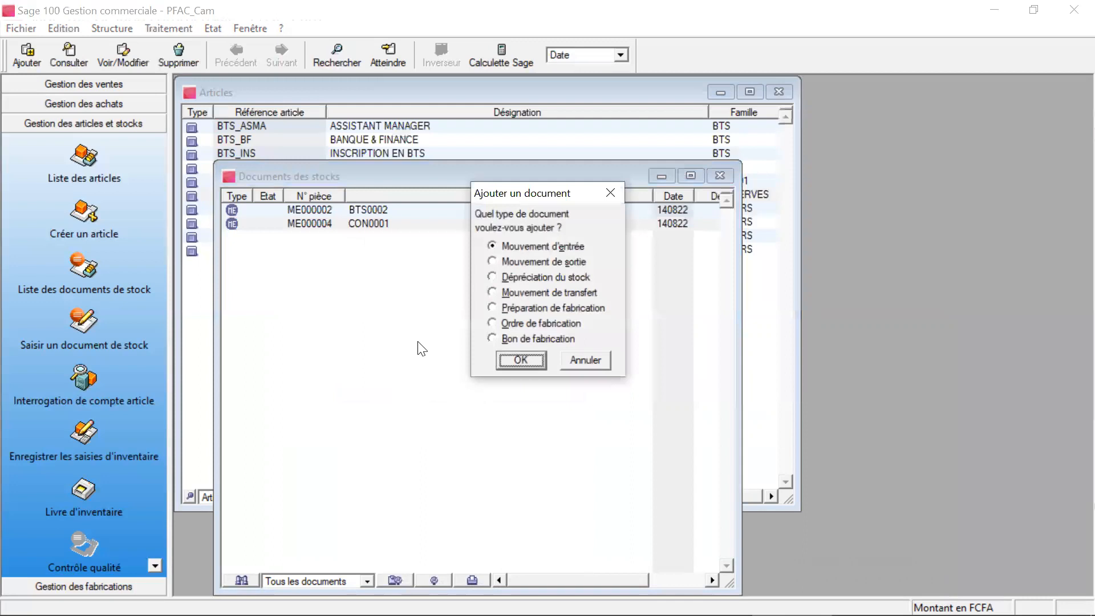
{"action": "left_click", "coordinate": [548, 266]}
{"action": "left_click", "coordinate": [534, 365]}
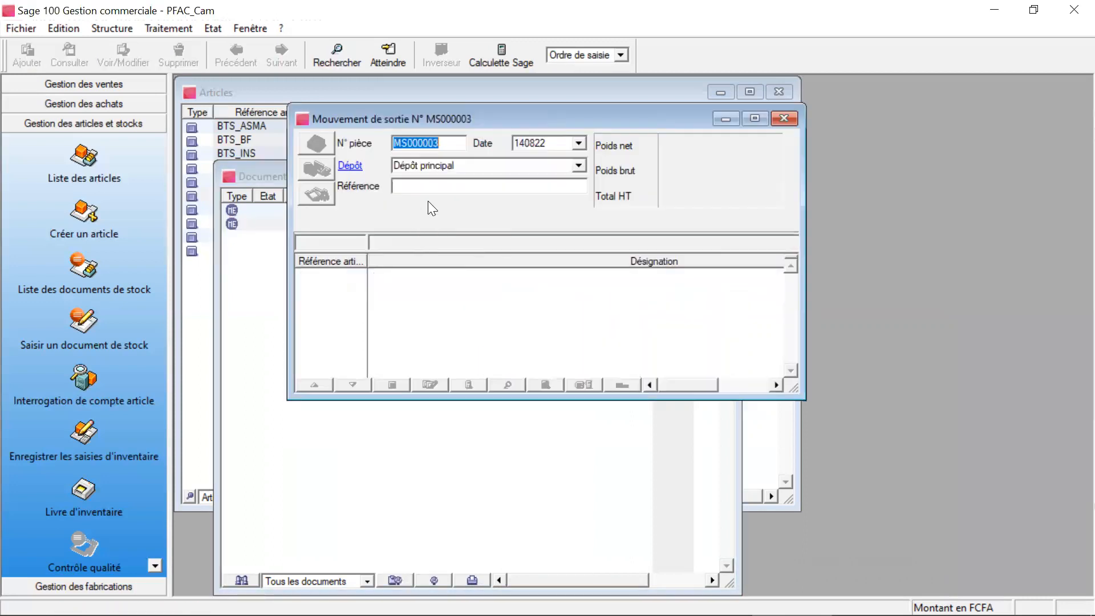
{"action": "left_click", "coordinate": [419, 186]}
{"action": "type", "text": "ST001"}
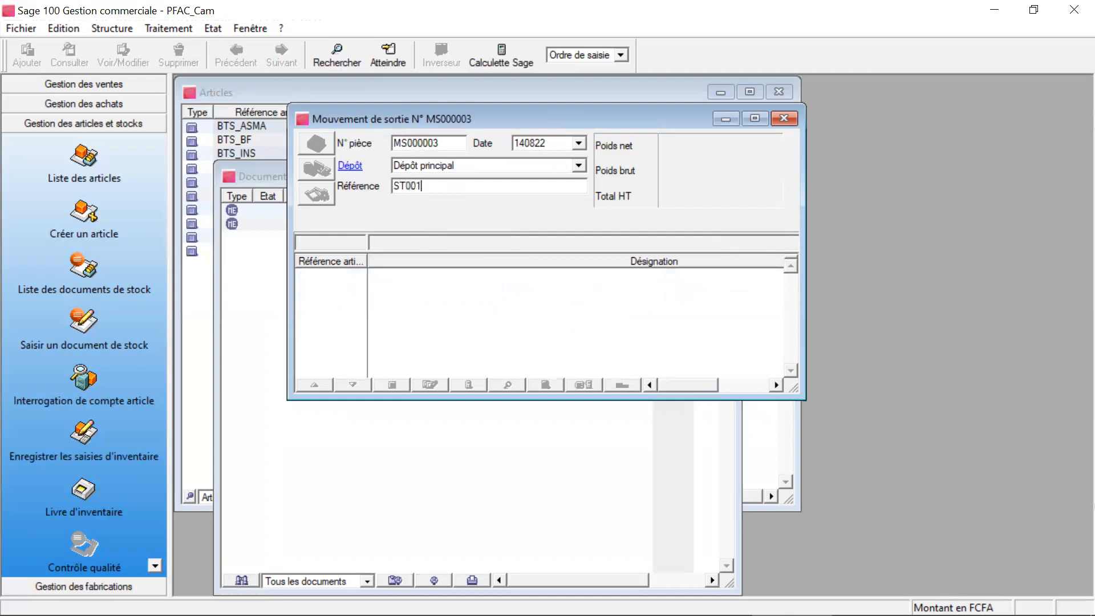
{"action": "key", "text": "Tab"}
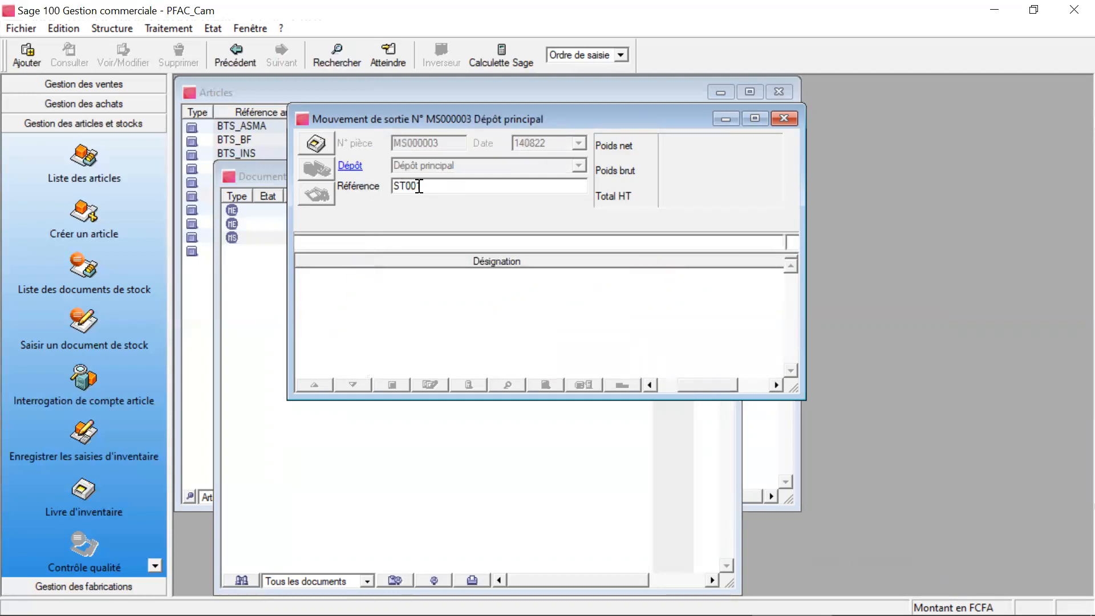
- Enter a line for article SAR_T001 in the maximized exit movement with quantity 50
{"action": "key", "text": "Tab"}
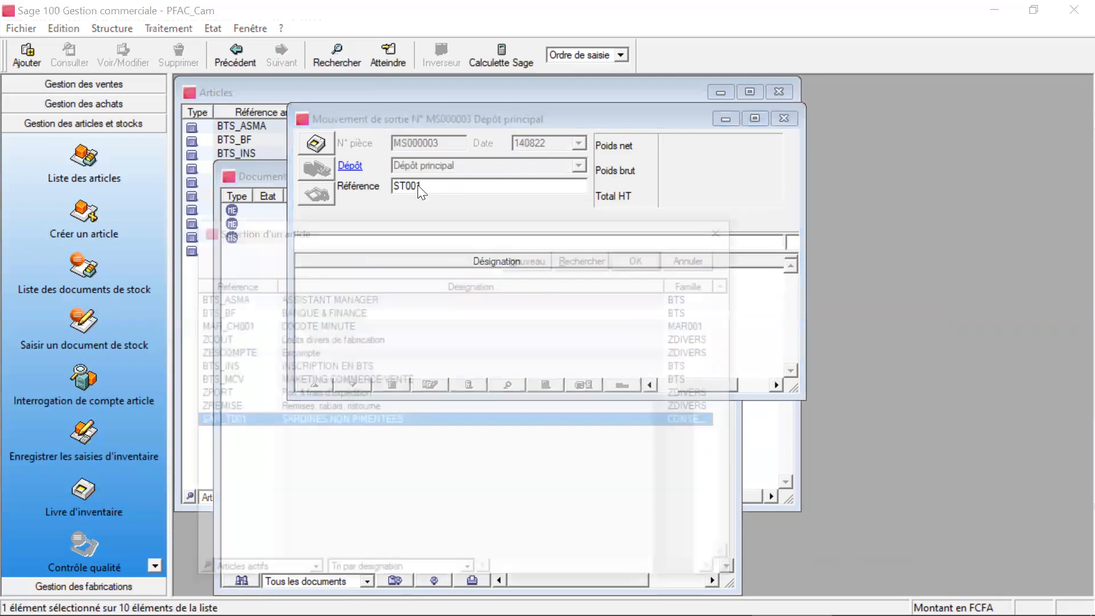
{"action": "double_click", "coordinate": [331, 422]}
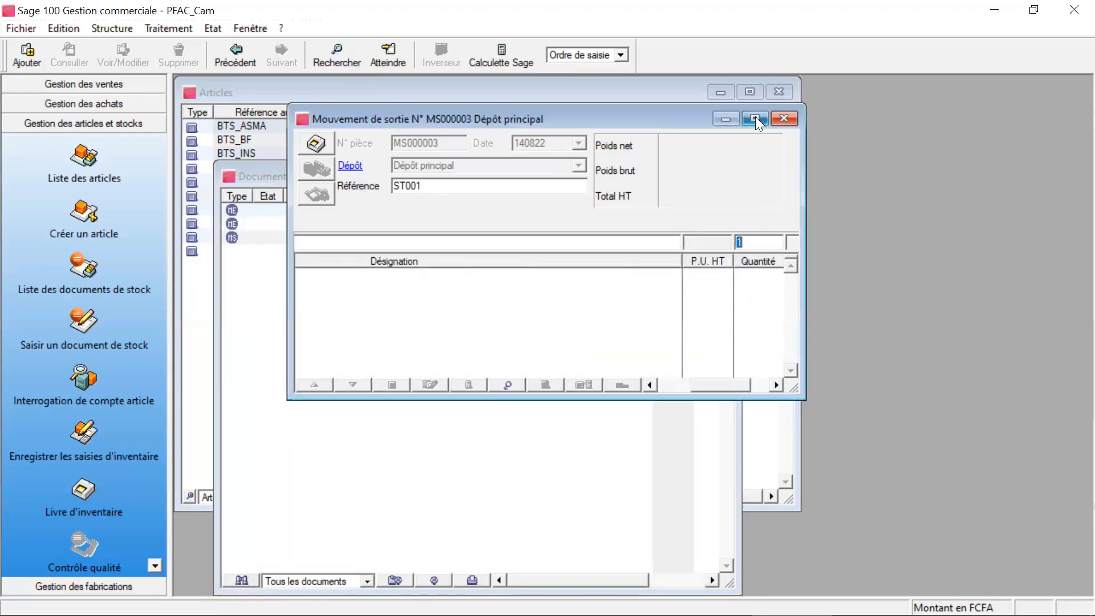
{"action": "left_click", "coordinate": [756, 118]}
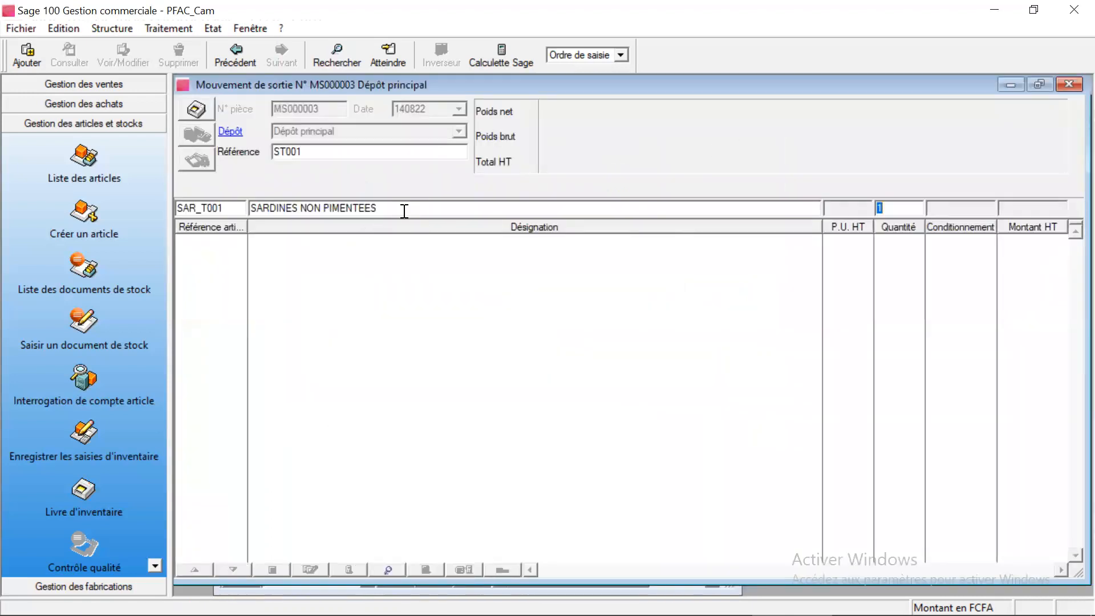
{"action": "left_click", "coordinate": [896, 210]}
{"action": "key", "text": "BackSpace"}
{"action": "type", "text": "50"}
{"action": "key", "text": "Return"}
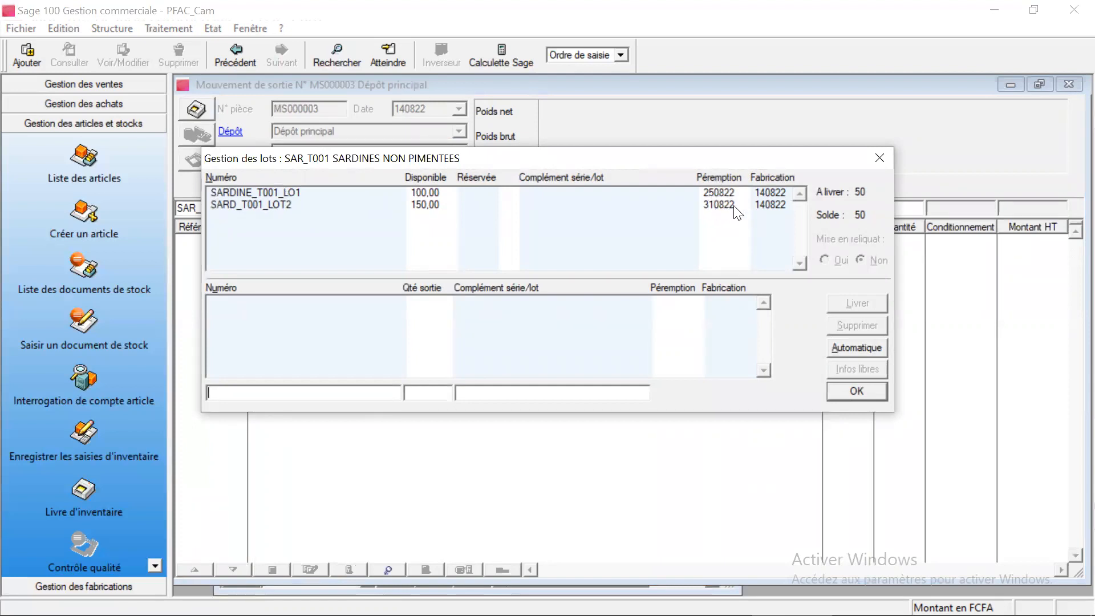
- Allocate the 50 units automatically from lot SARDINE_T001_LO1 and validate the lot allocation
{"action": "left_click", "coordinate": [434, 197]}
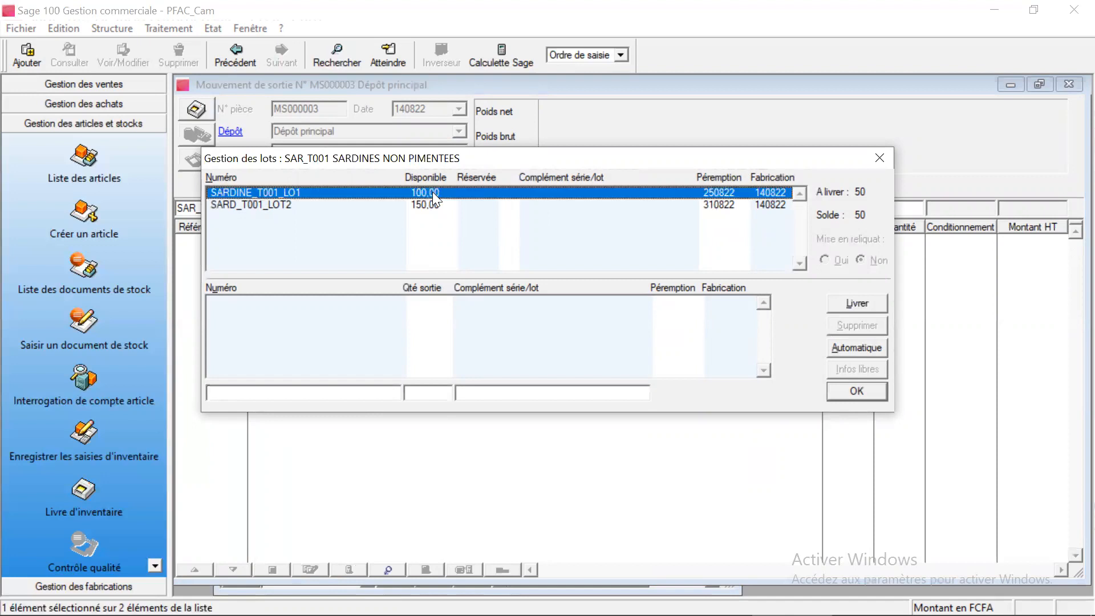
{"action": "left_click", "coordinate": [853, 342]}
{"action": "left_click", "coordinate": [856, 390]}
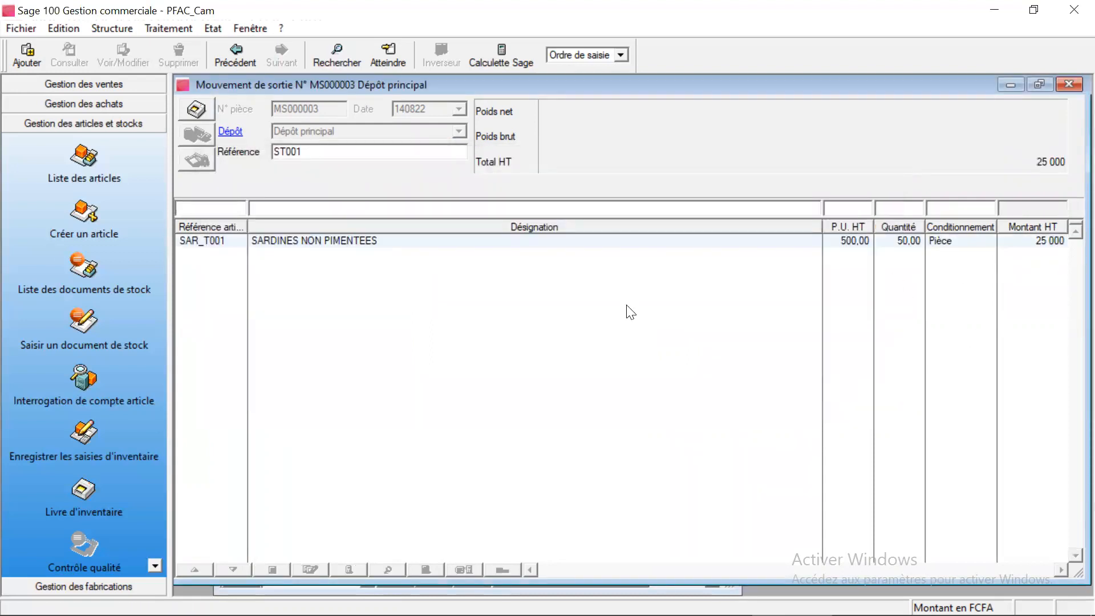
- Find SARD among the article designations and enter a second SAR_T001 line in the exit movement with quantity 25
{"action": "left_click", "coordinate": [288, 211]}
{"action": "type", "text": "SARD"}
{"action": "key", "text": "Tab"}
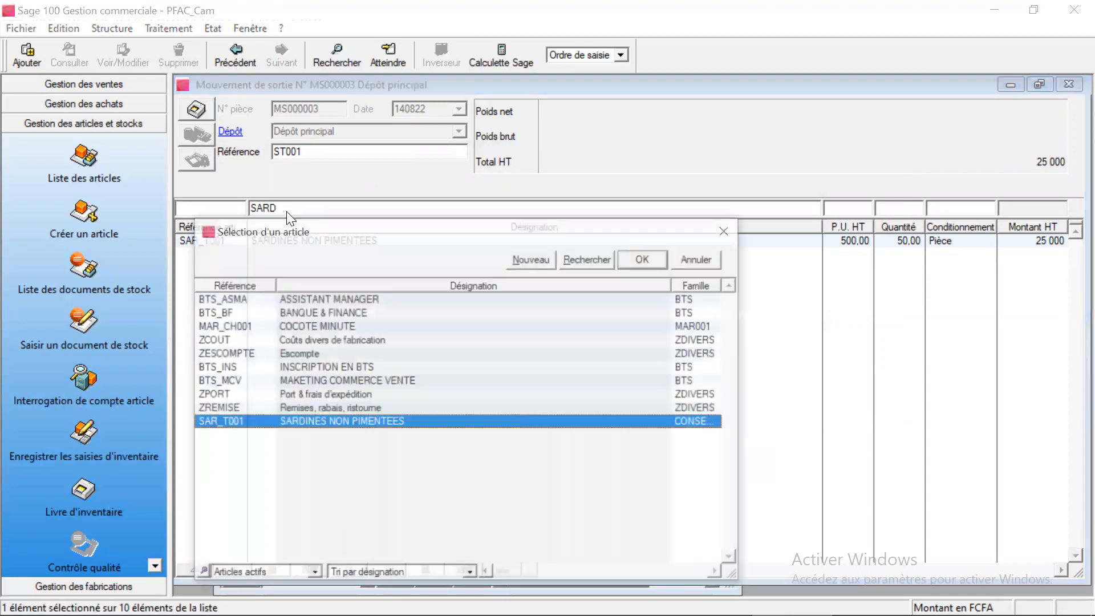
{"action": "left_click", "coordinate": [358, 413]}
{"action": "left_click", "coordinate": [358, 423]}
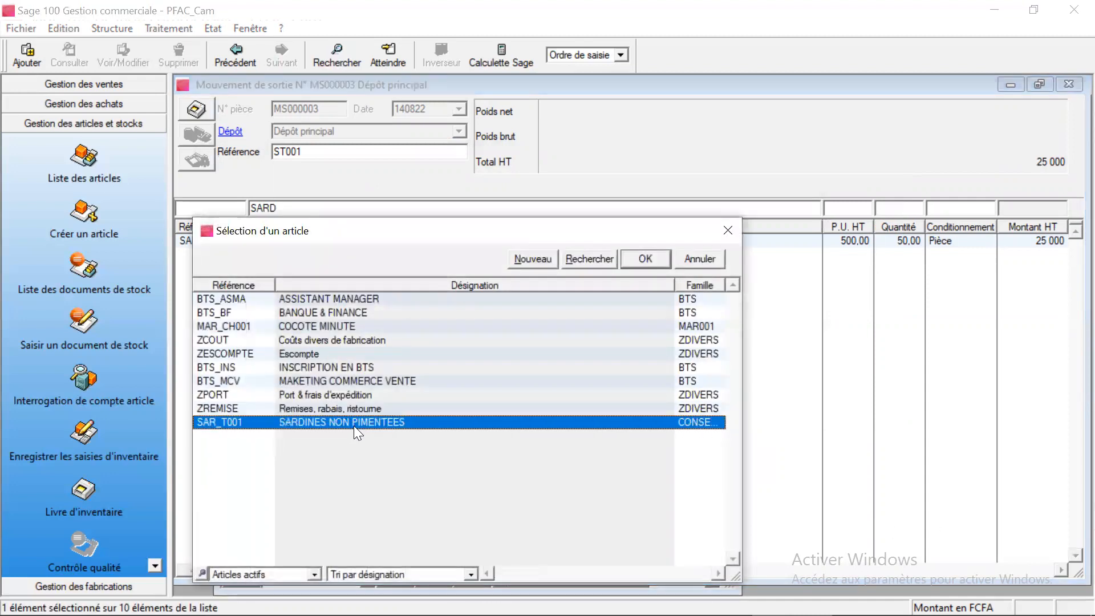
{"action": "double_click", "coordinate": [364, 422]}
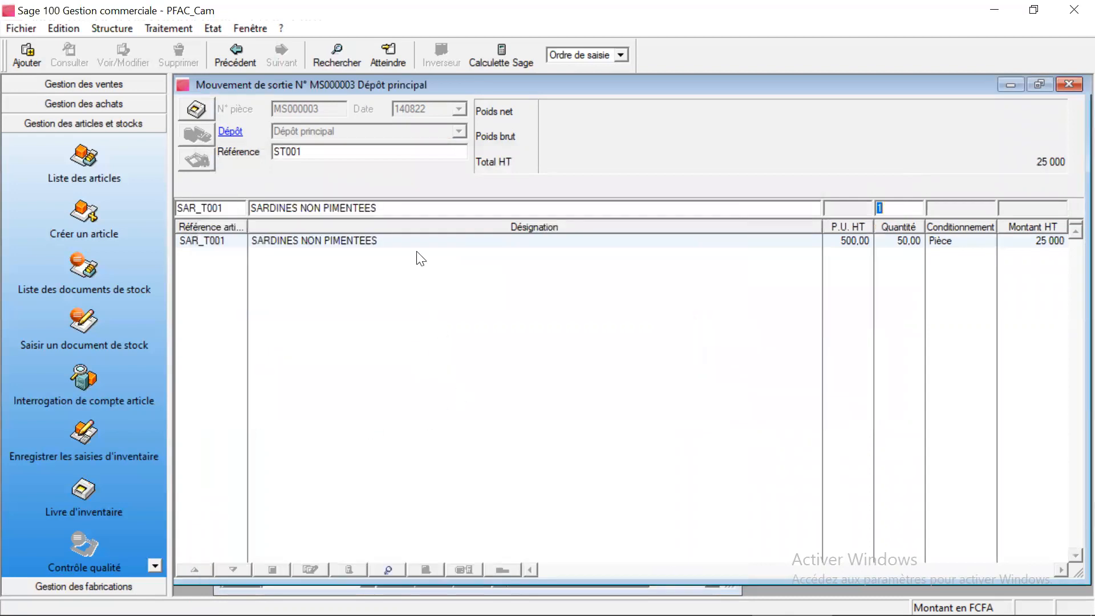
{"action": "type", "text": "25"}
{"action": "key", "text": "Return"}
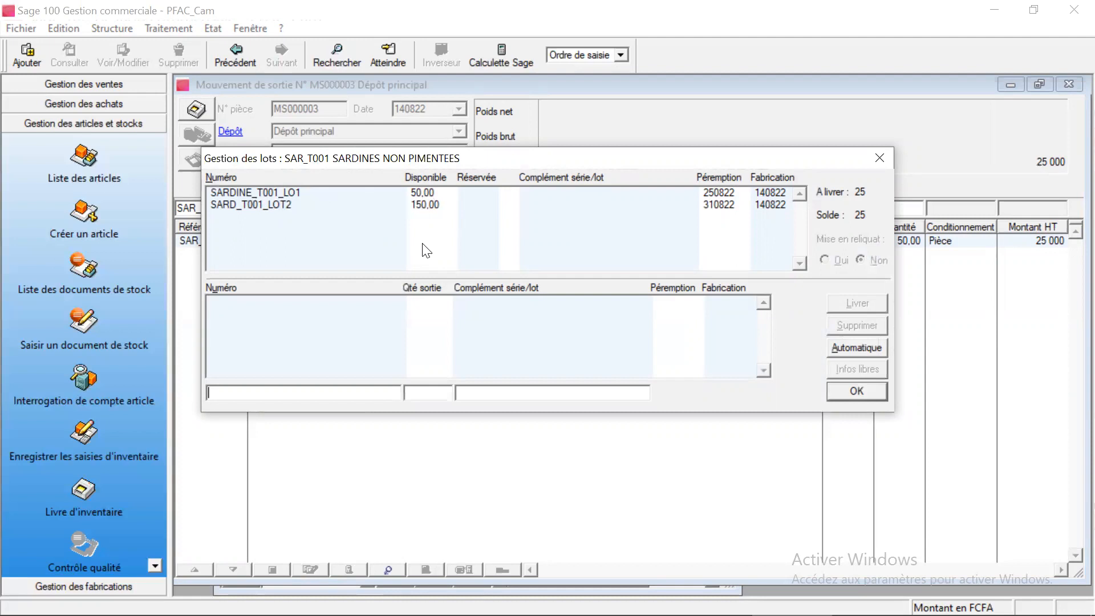
- Issue the second line's 25 units from lot SARDINE_T001_LO1 and validate the lot allocation
{"action": "double_click", "coordinate": [353, 192]}
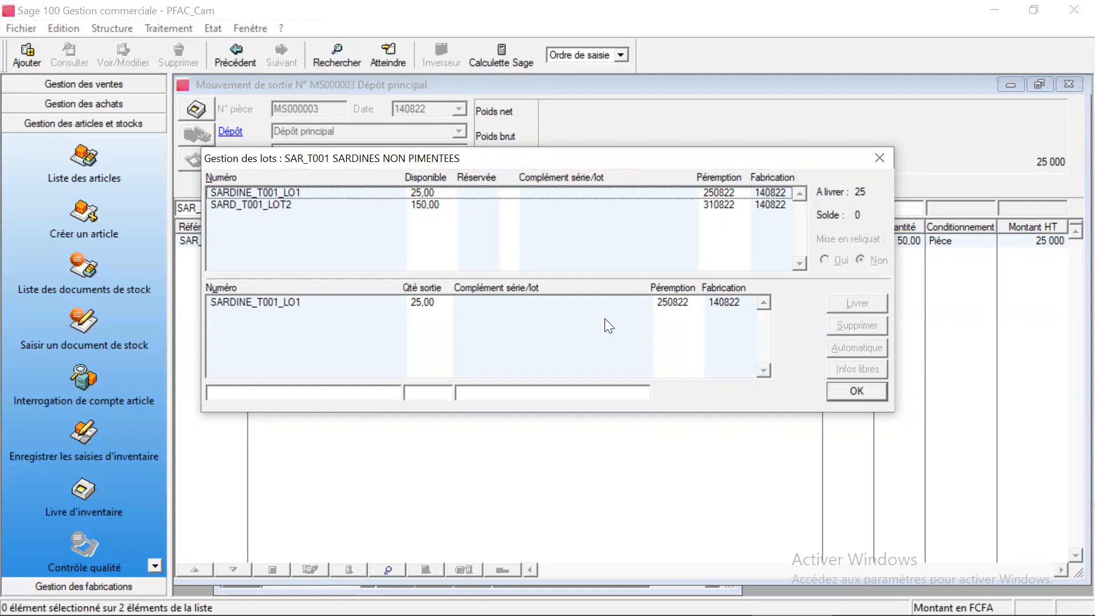
{"action": "left_click", "coordinate": [856, 390]}
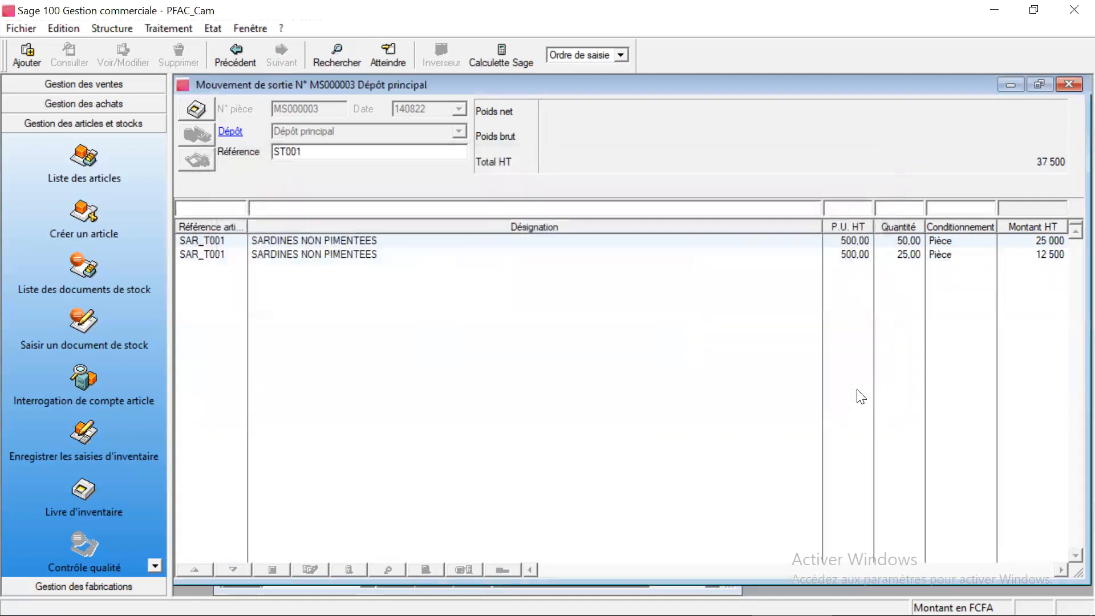